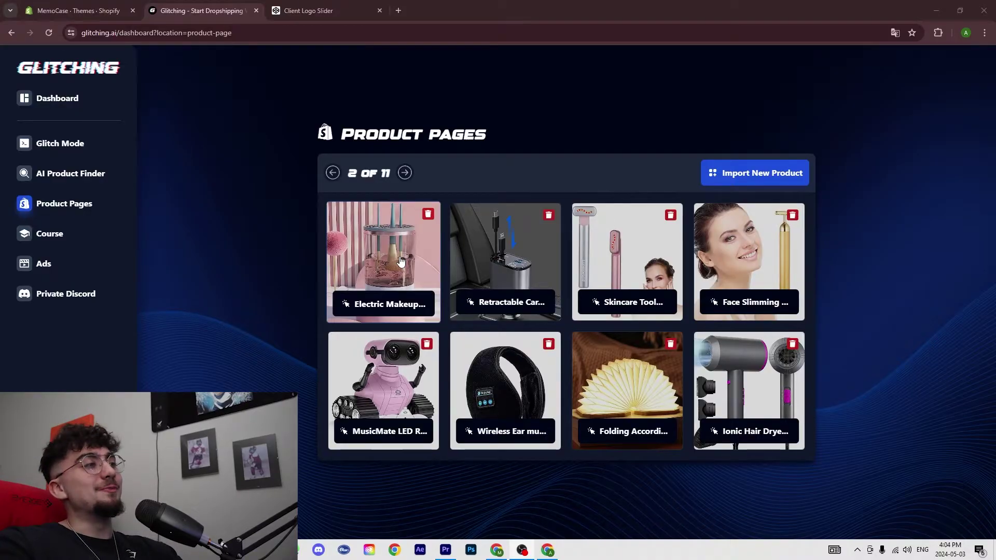
# Browse Glitching's Product Pages to page 2 of 11, where the Electric Makeup Brush Cleaner card is listed.
pyautogui.click(401, 261)
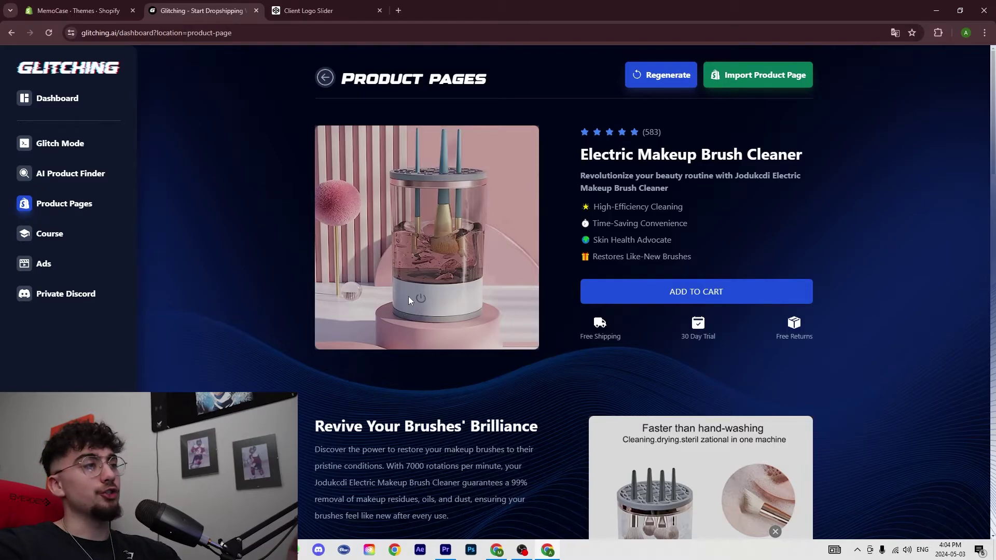
pyautogui.click(103, 203)
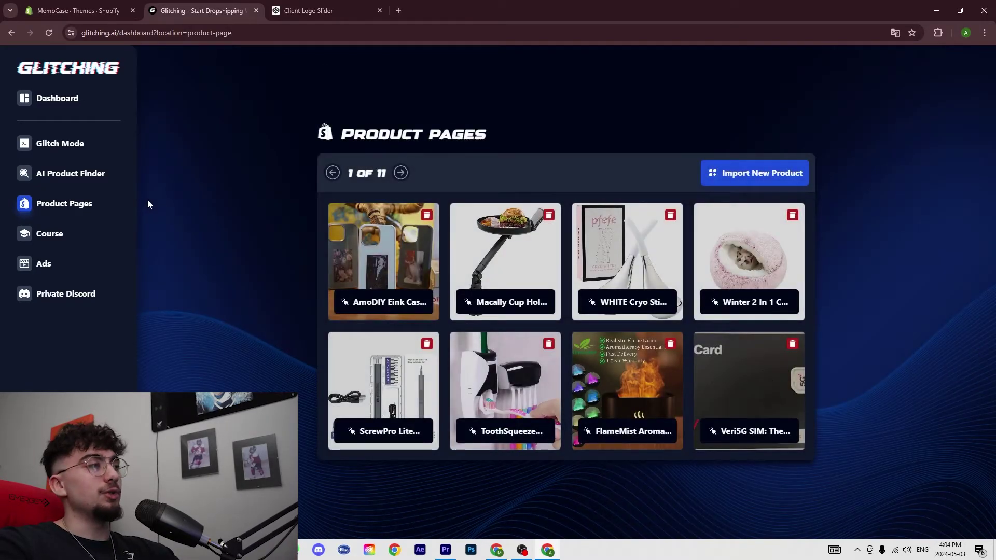
pyautogui.click(400, 173)
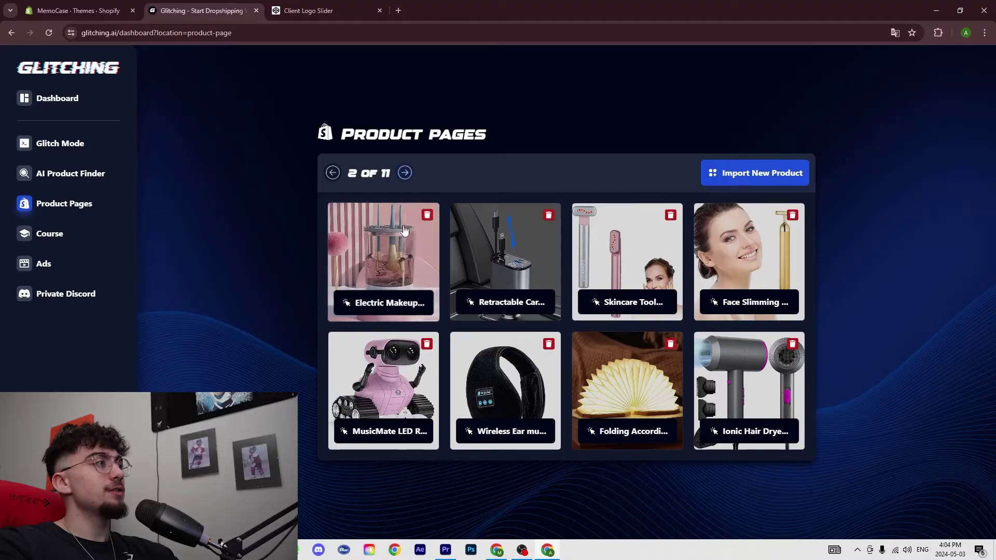
# Import the Electric Makeup Brush Cleaner product page into Shopify with the Refresh theme selected.
pyautogui.click(384, 259)
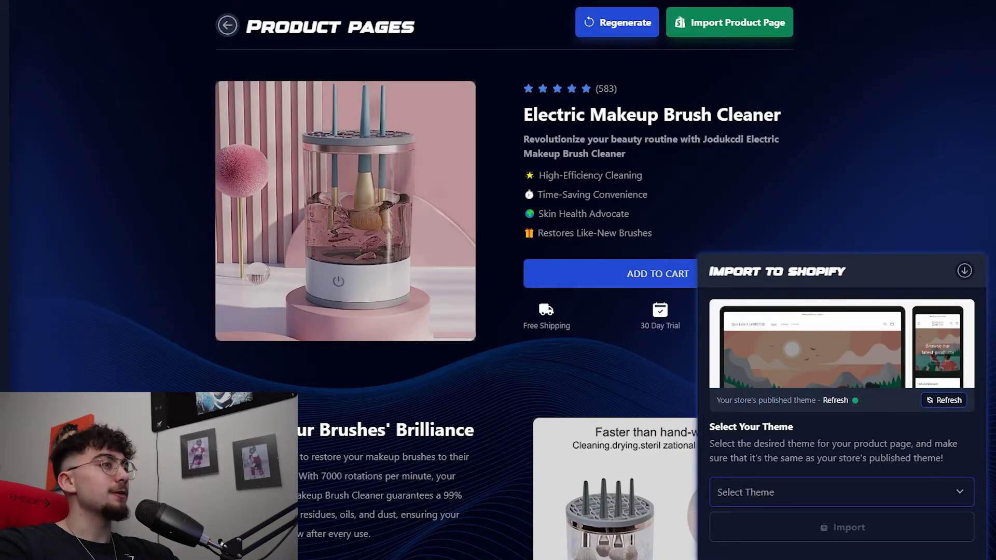
pyautogui.click(780, 493)
pyautogui.click(761, 428)
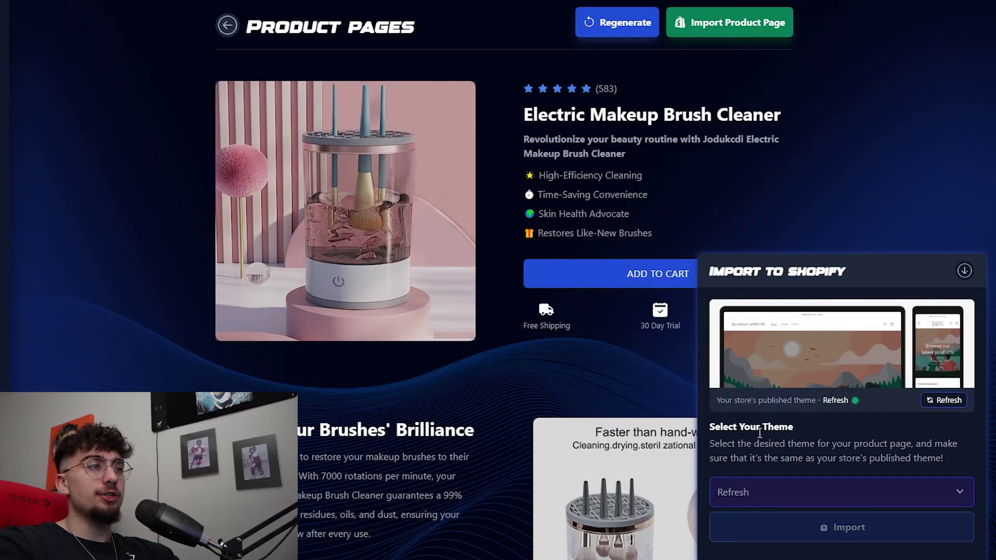
pyautogui.click(837, 527)
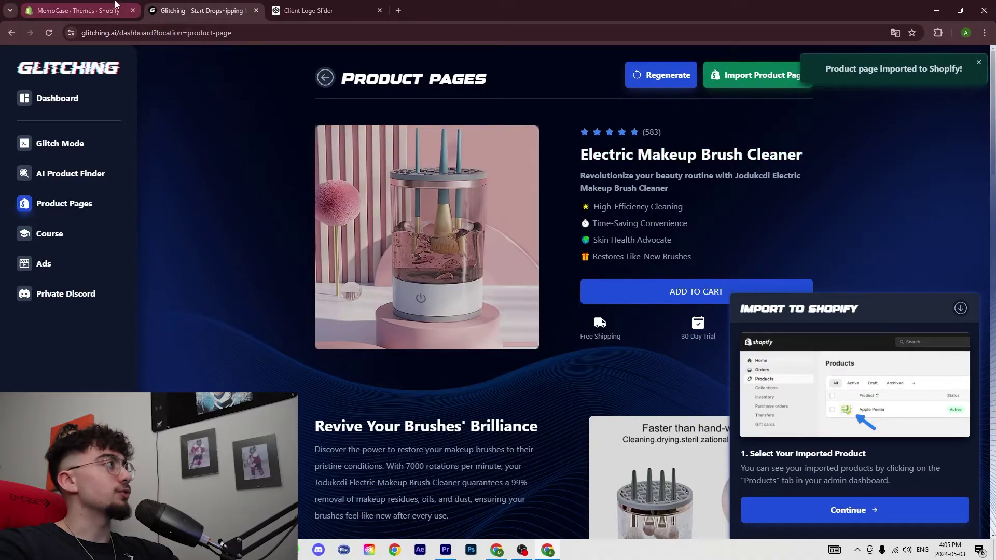
# Open the Electric Makeup Brush Cleaner product from the Shopify Products list.
pyautogui.click(81, 4)
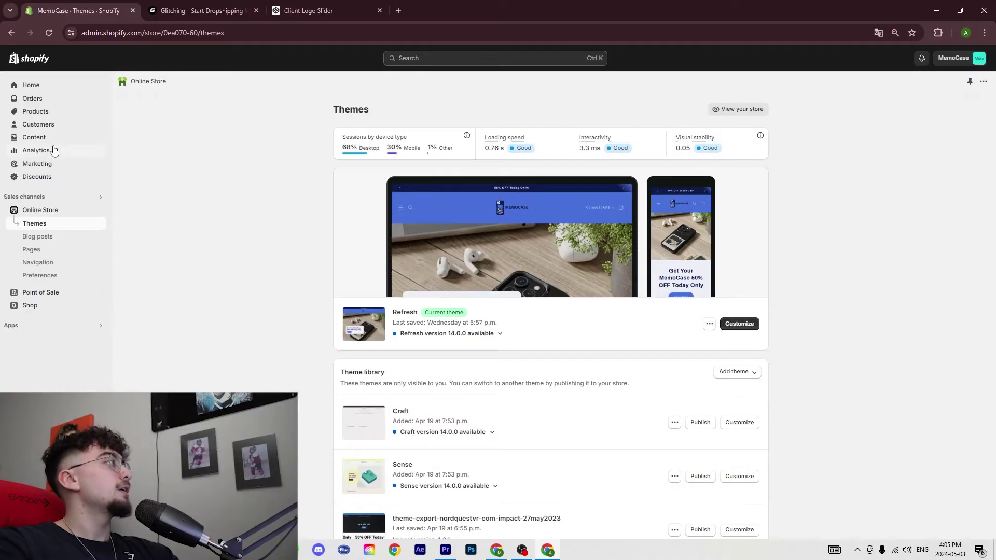
pyautogui.click(41, 113)
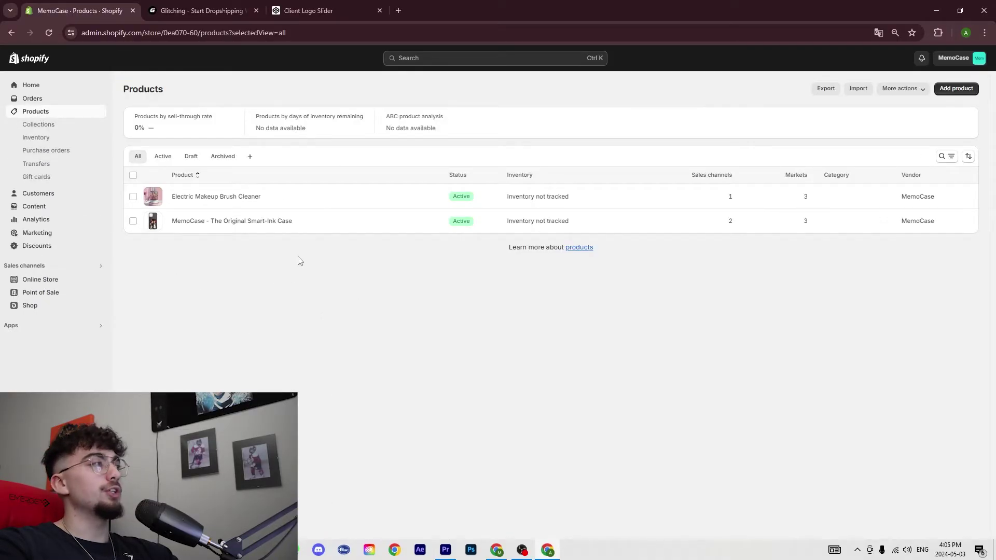
pyautogui.click(202, 197)
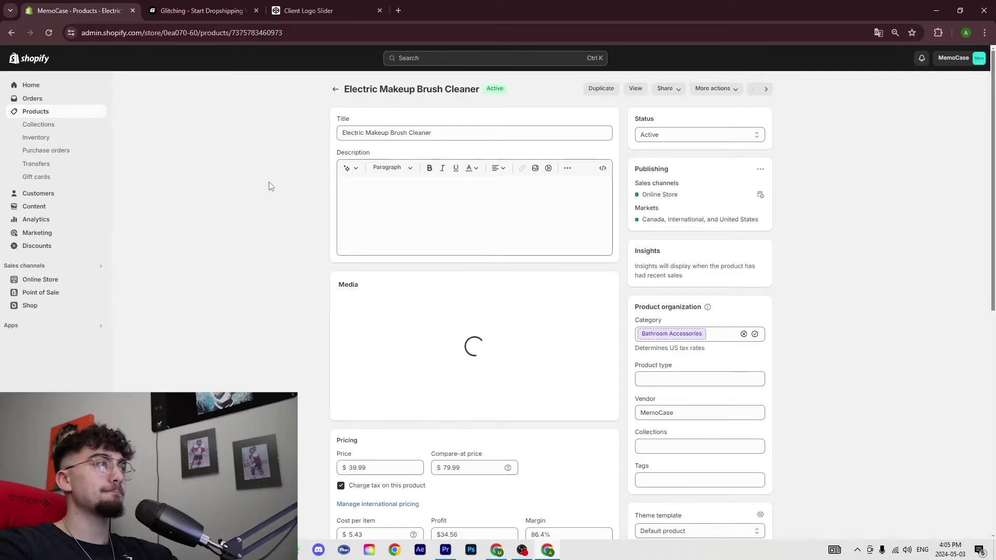
# Set the product's theme template to glitching-electric-makeup-brush-cleaner and save.
pyautogui.scroll(-3, 725, 414)
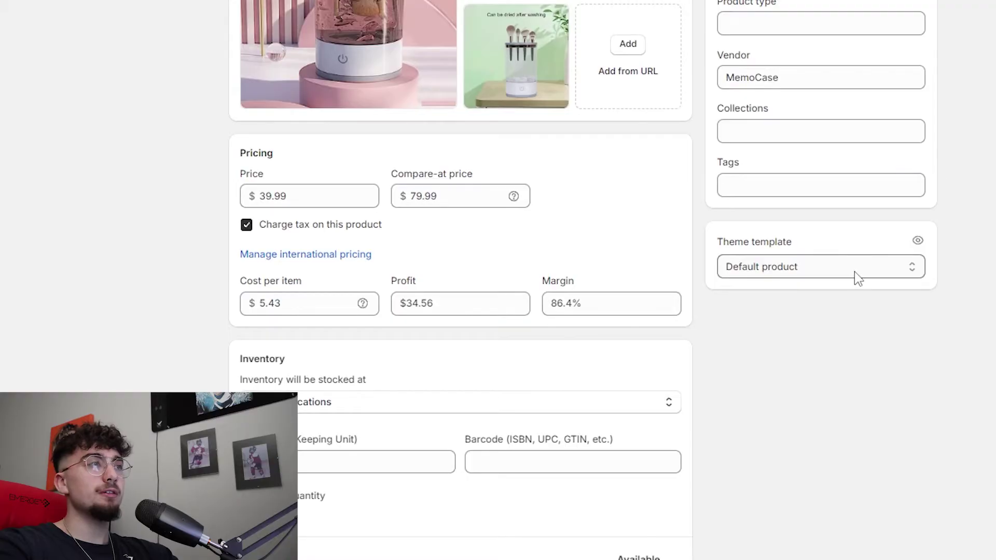
pyautogui.click(856, 277)
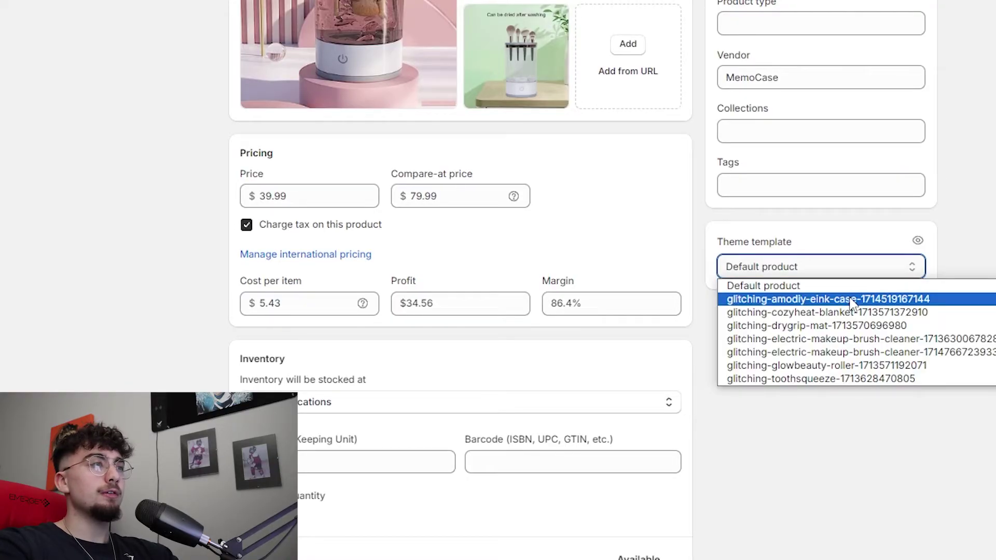
pyautogui.click(878, 340)
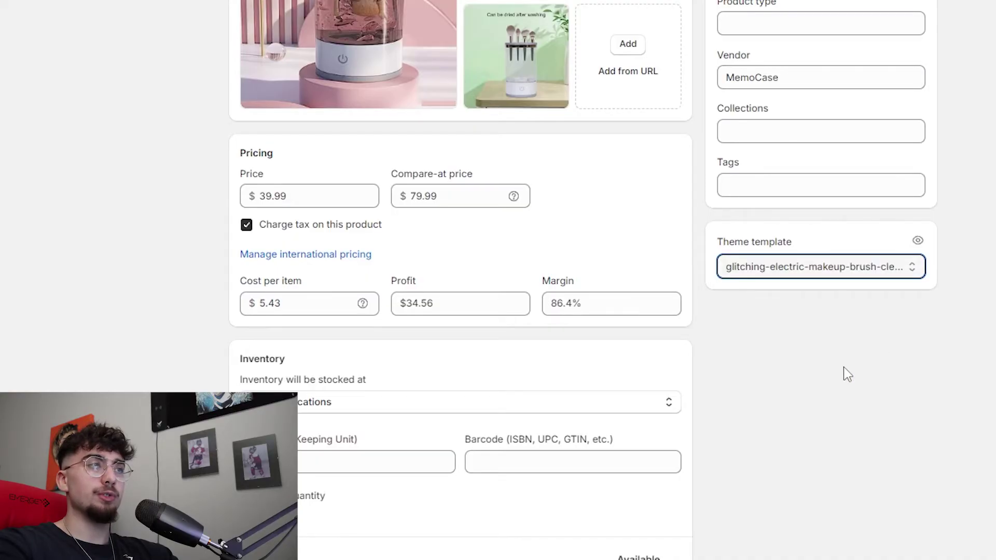
pyautogui.scroll(6, 843, 366)
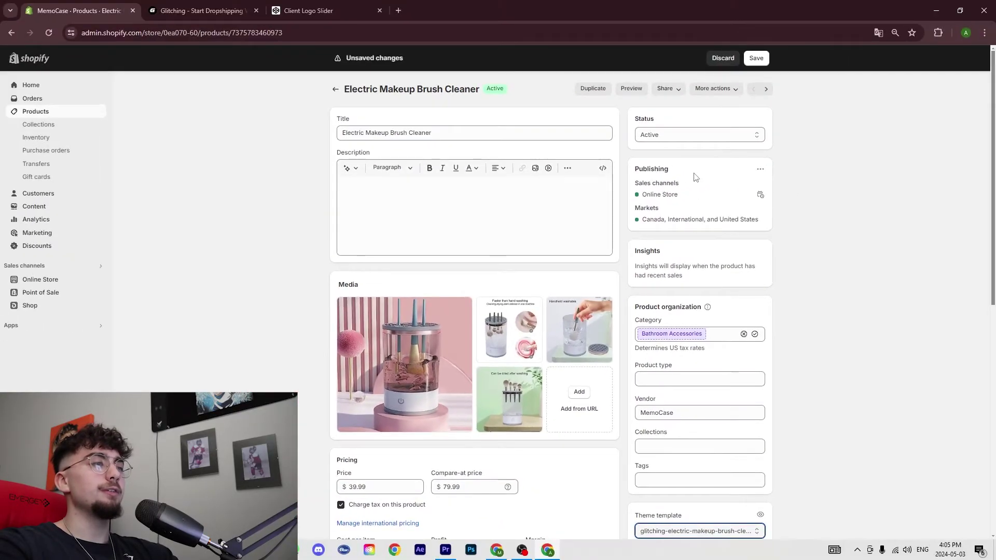
pyautogui.scroll(-2, 681, 356)
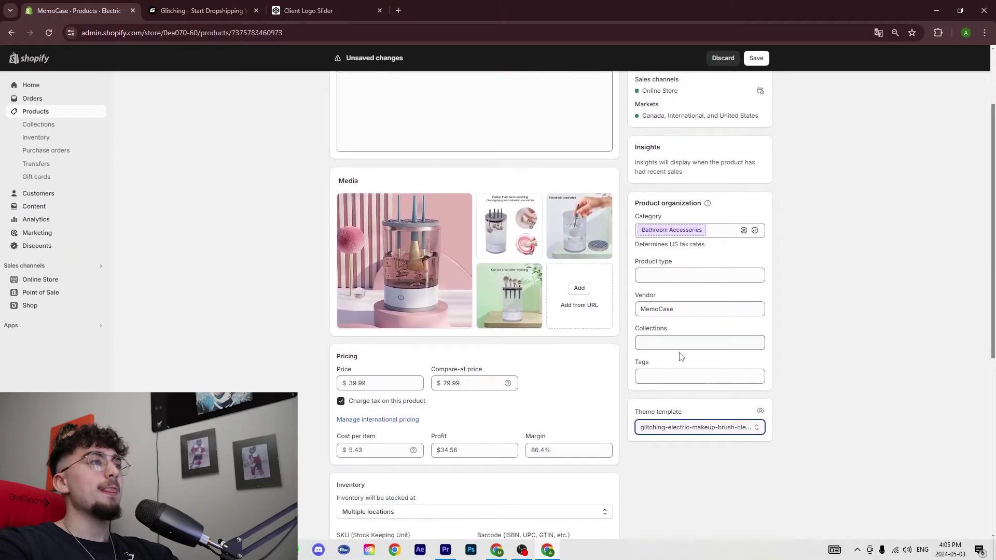
pyautogui.scroll(-1, 694, 369)
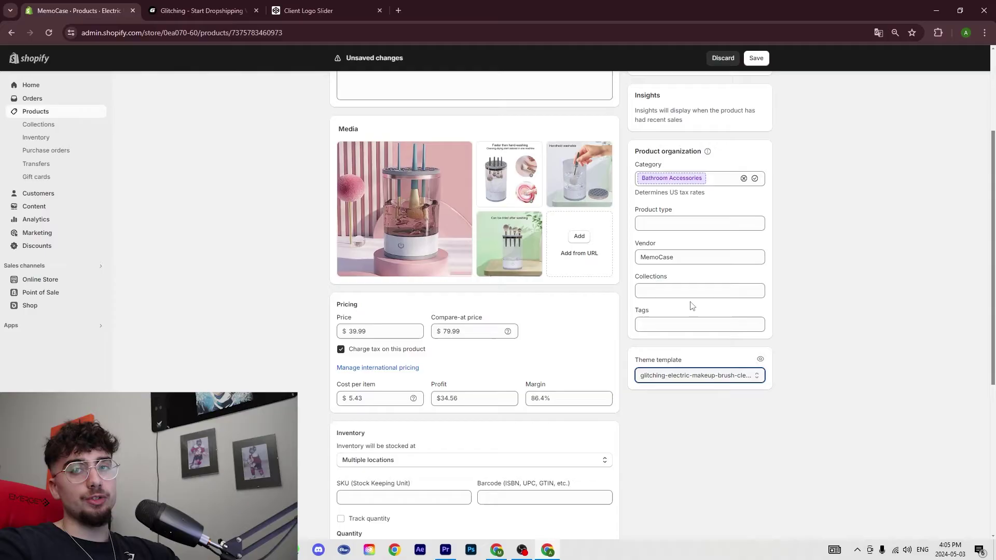
pyautogui.scroll(3, 695, 305)
pyautogui.click(756, 57)
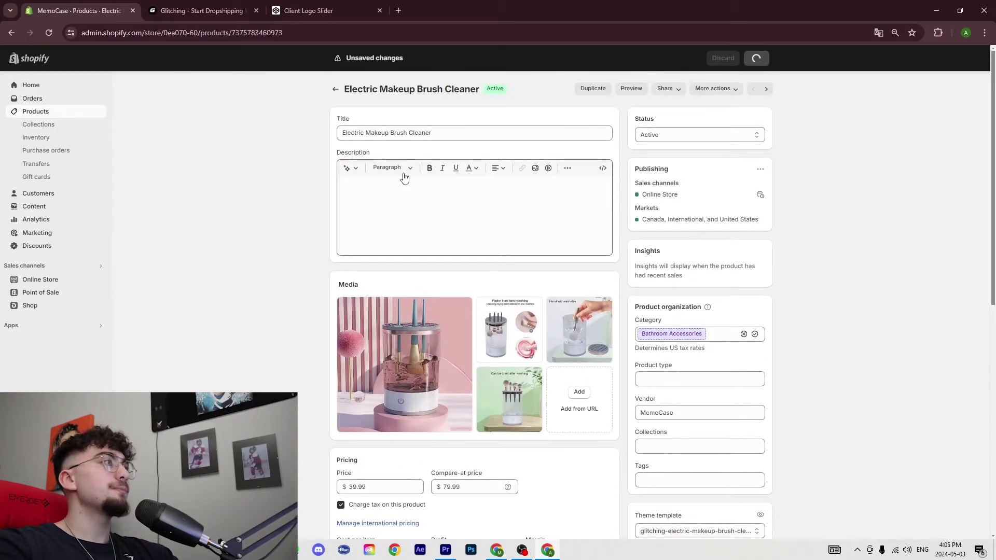
# Customize the Refresh theme and switch the editor preview to the collection page.
pyautogui.click(43, 112)
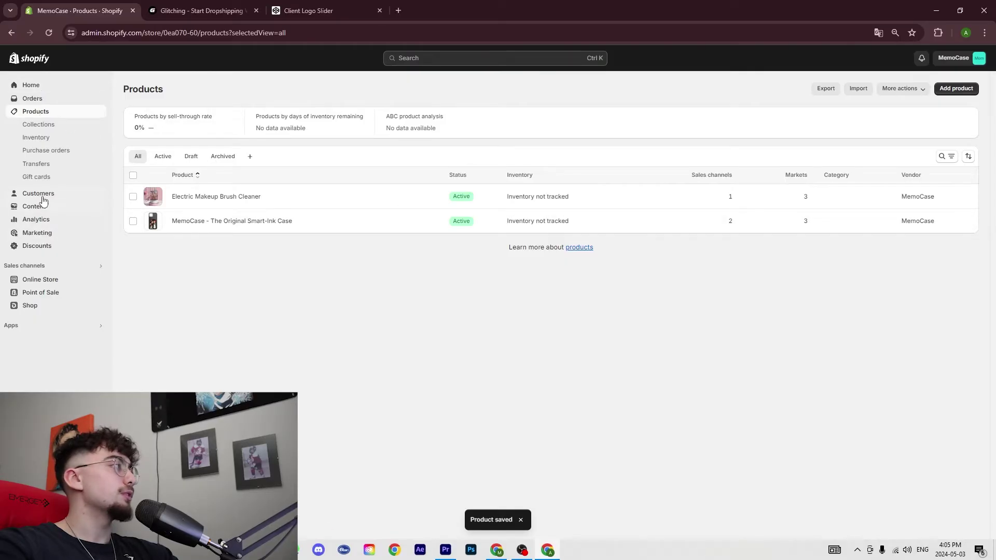
pyautogui.click(55, 281)
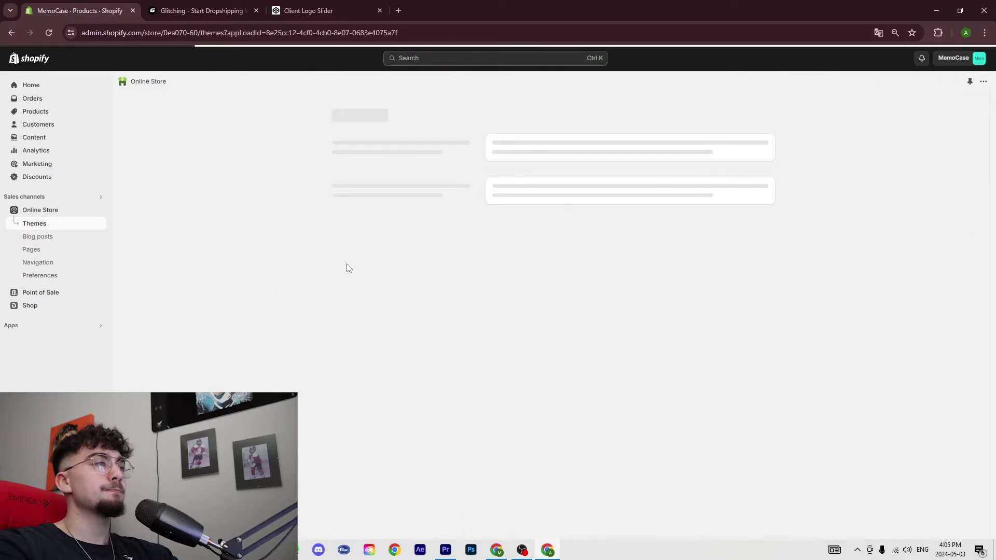
pyautogui.click(741, 322)
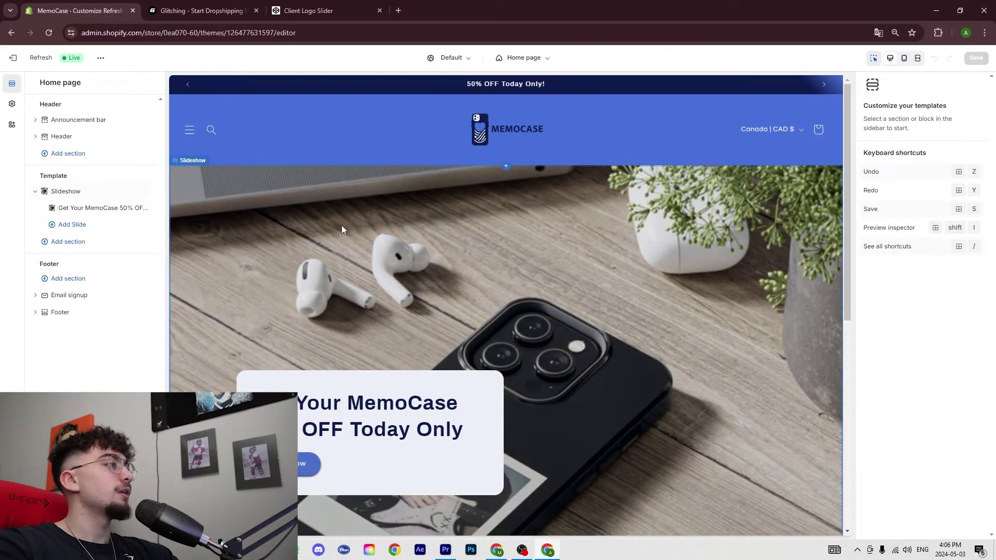
pyautogui.scroll(-1, 319, 382)
pyautogui.click(104, 208)
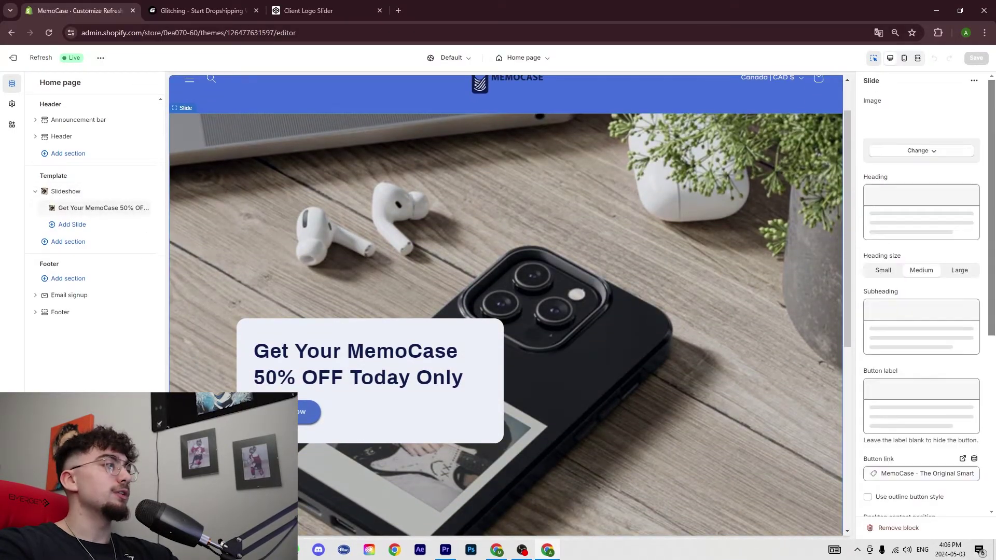
pyautogui.click(410, 228)
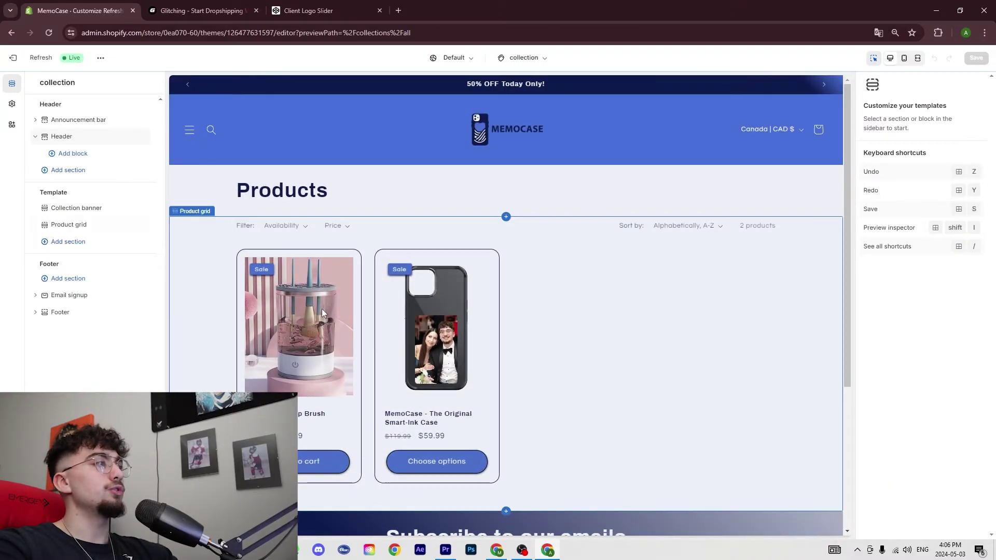
pyautogui.scroll(-1, 288, 366)
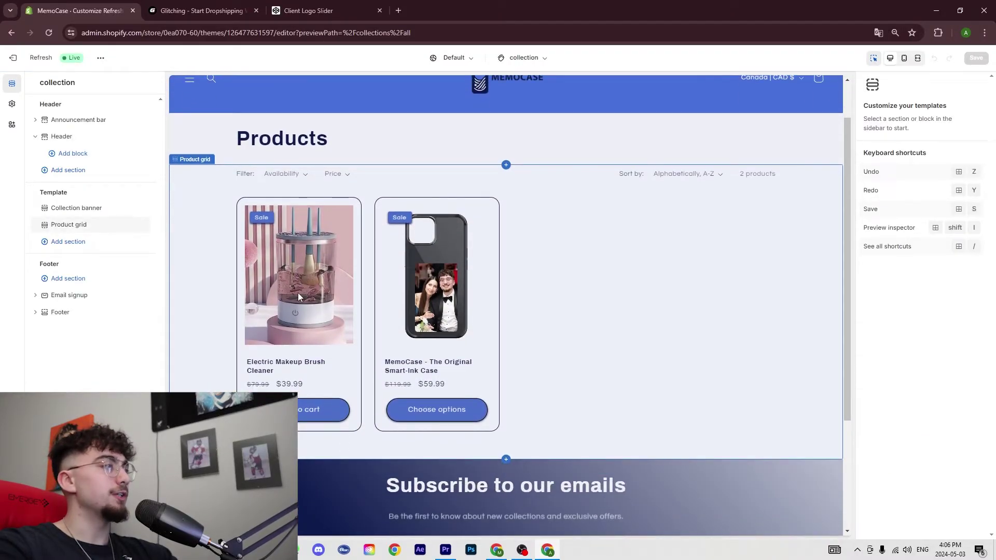
# Open the brush cleaner product preview and review its $39.99 price, feature points and guarantee badges.
pyautogui.click(296, 293)
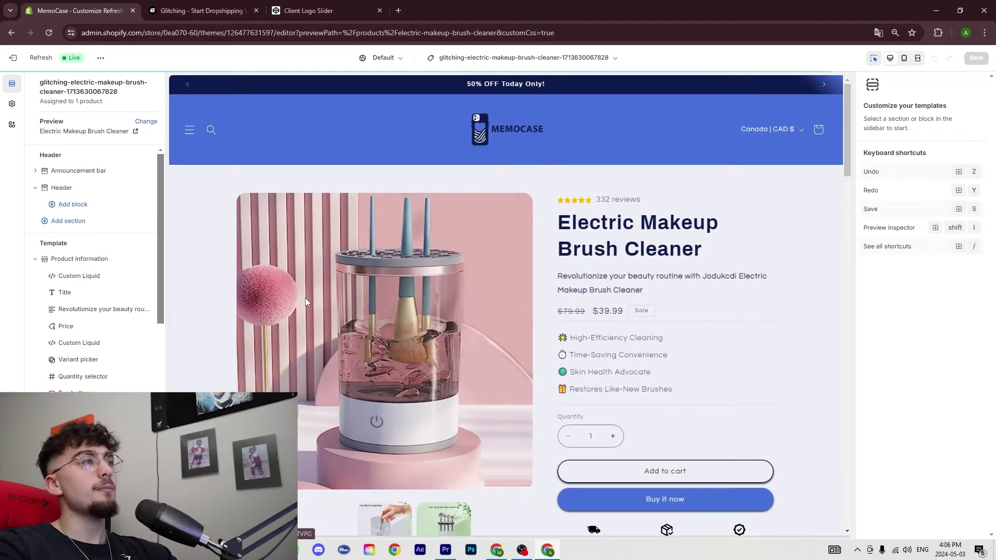
pyautogui.scroll(-2, 475, 253)
pyautogui.scroll(-4, 475, 253)
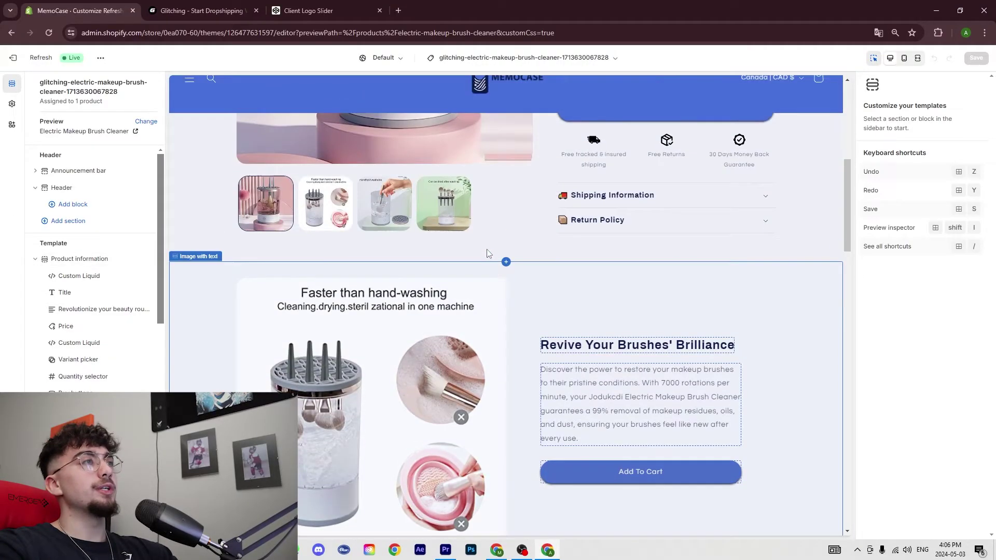
pyautogui.scroll(4, 487, 249)
pyautogui.scroll(-7, 487, 249)
pyautogui.scroll(-15, 486, 250)
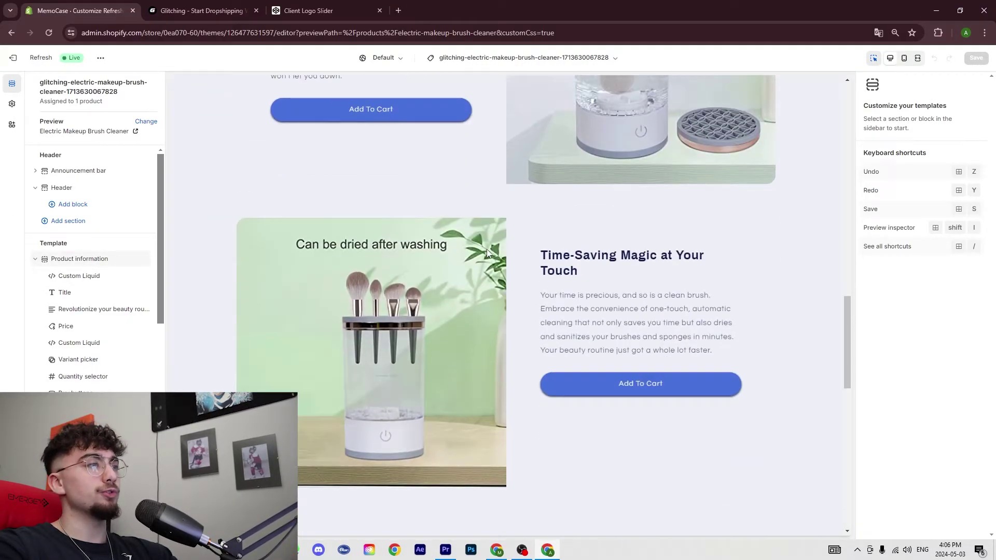
pyautogui.scroll(20, 498, 290)
pyautogui.scroll(4, 510, 331)
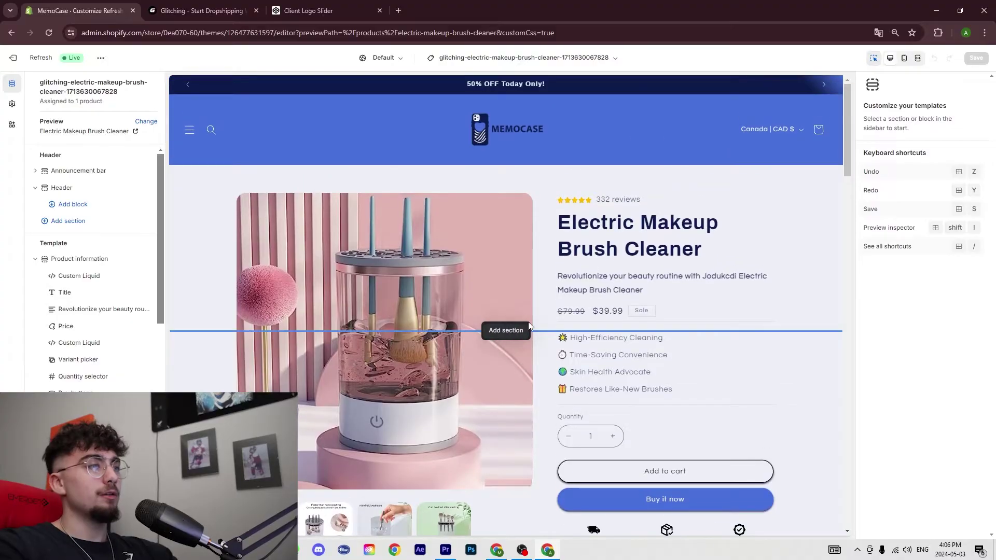
pyautogui.scroll(-5, 748, 225)
pyautogui.scroll(-15, 748, 225)
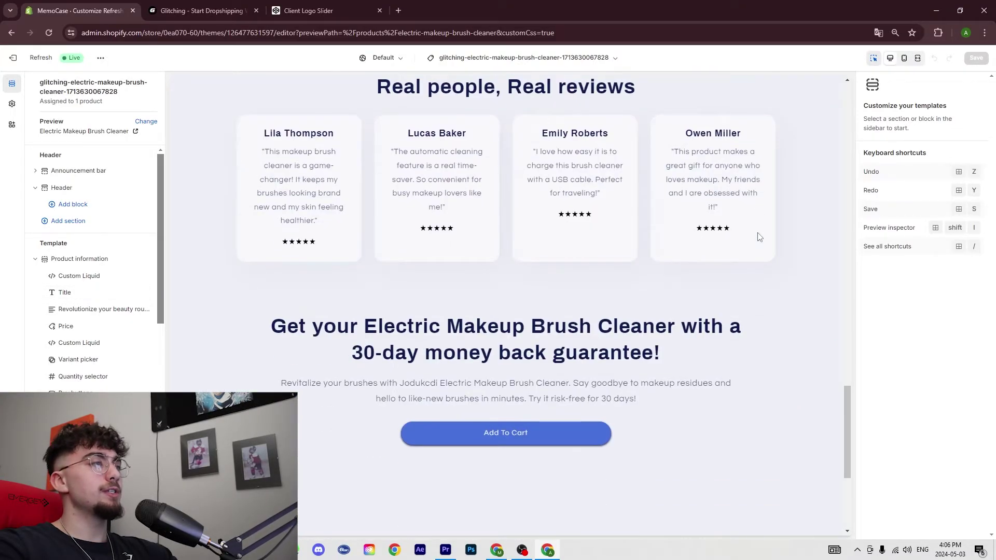
pyautogui.scroll(5, 692, 294)
pyautogui.scroll(10, 697, 298)
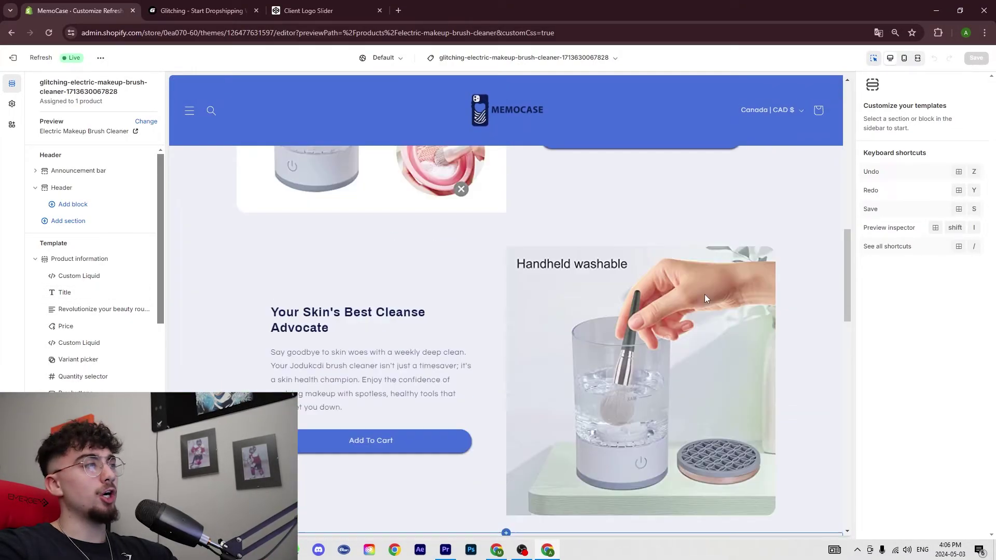
pyautogui.scroll(6, 697, 305)
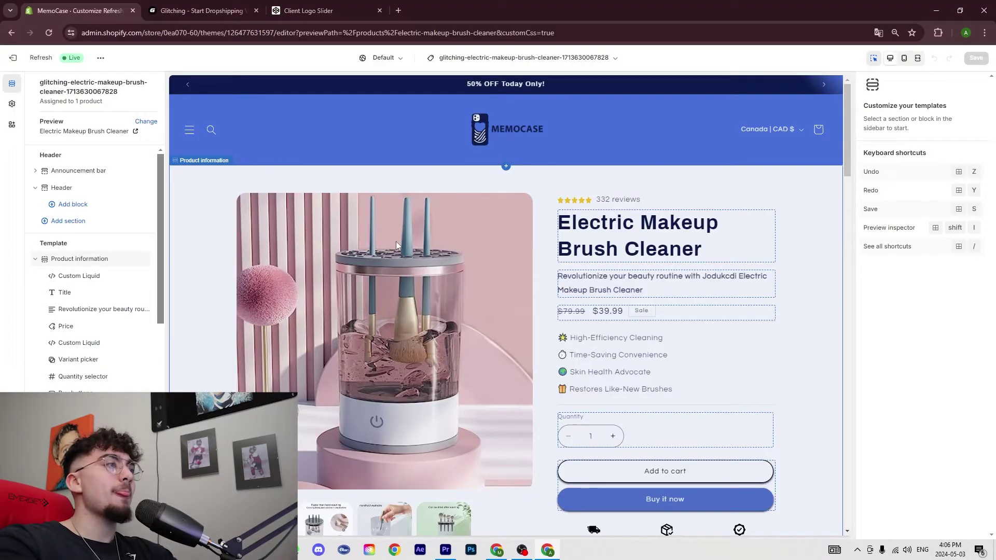
pyautogui.scroll(-8, 397, 241)
pyautogui.scroll(-20, 440, 200)
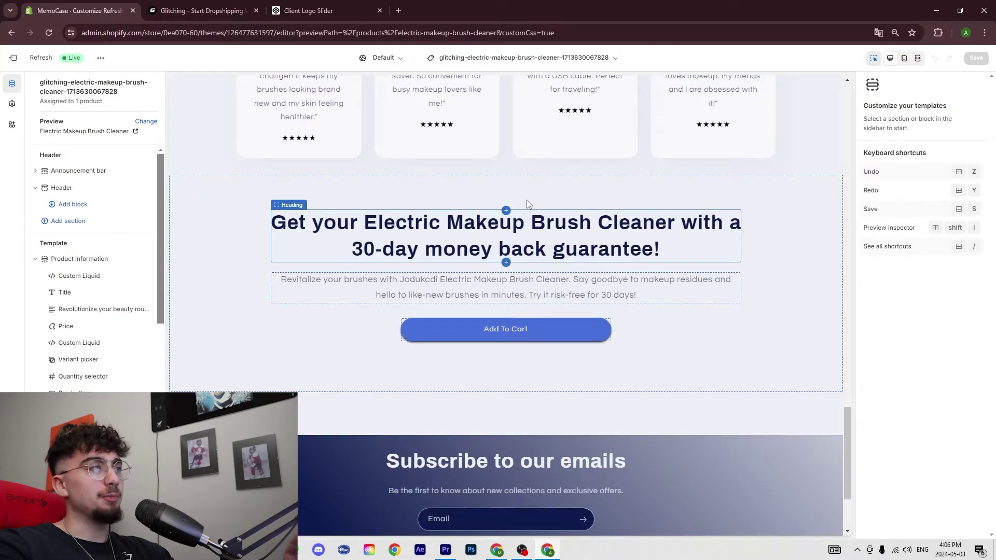
pyautogui.scroll(-5, 527, 201)
pyautogui.scroll(15, 637, 320)
pyautogui.scroll(5, 768, 327)
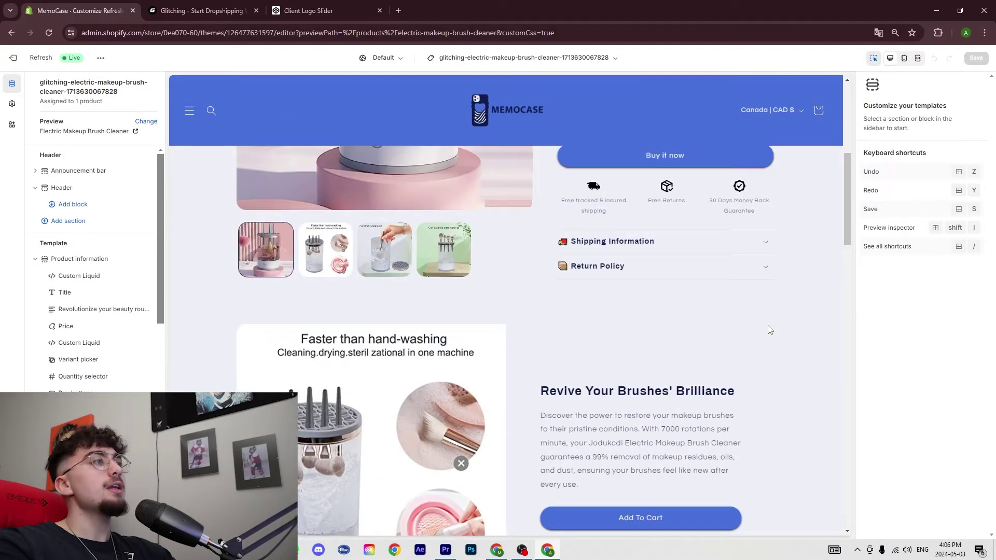
pyautogui.scroll(5, 768, 326)
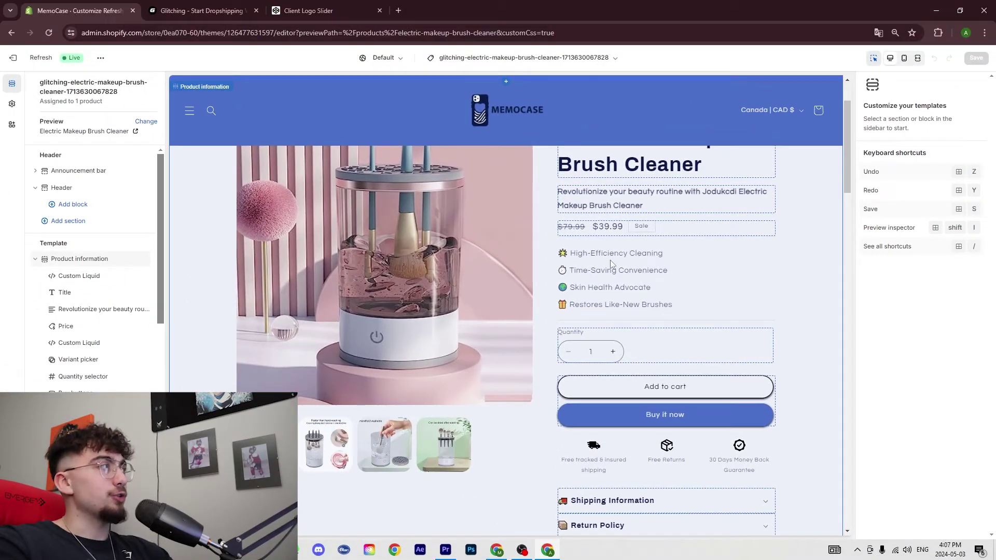
# Exit the theme editor and open the Trust Badges Bear app.
pyautogui.click(26, 59)
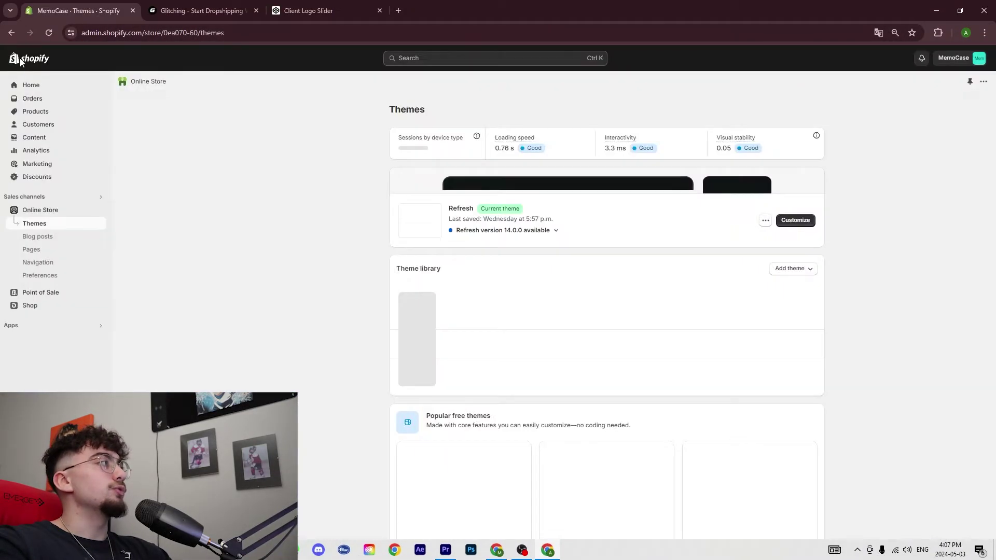
pyautogui.click(31, 332)
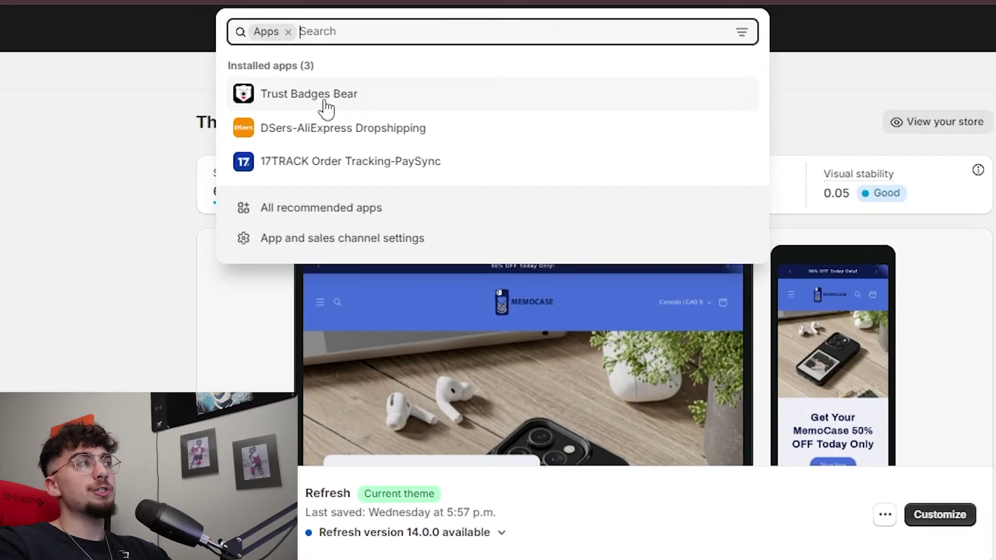
pyautogui.click(324, 101)
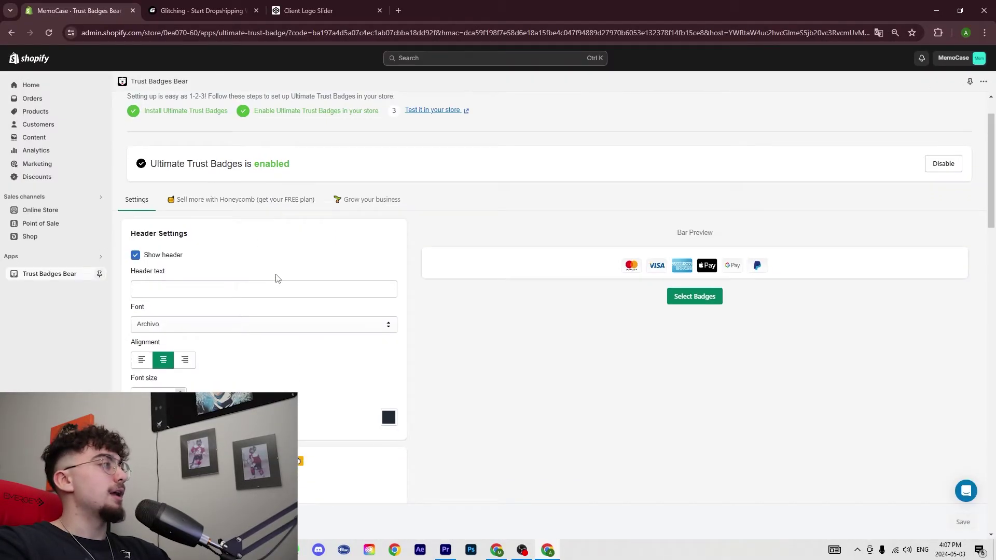
# Add G Pay and PayPal badges alongside Mastercard, Visa, American Express and Apple Pay.
pyautogui.click(695, 298)
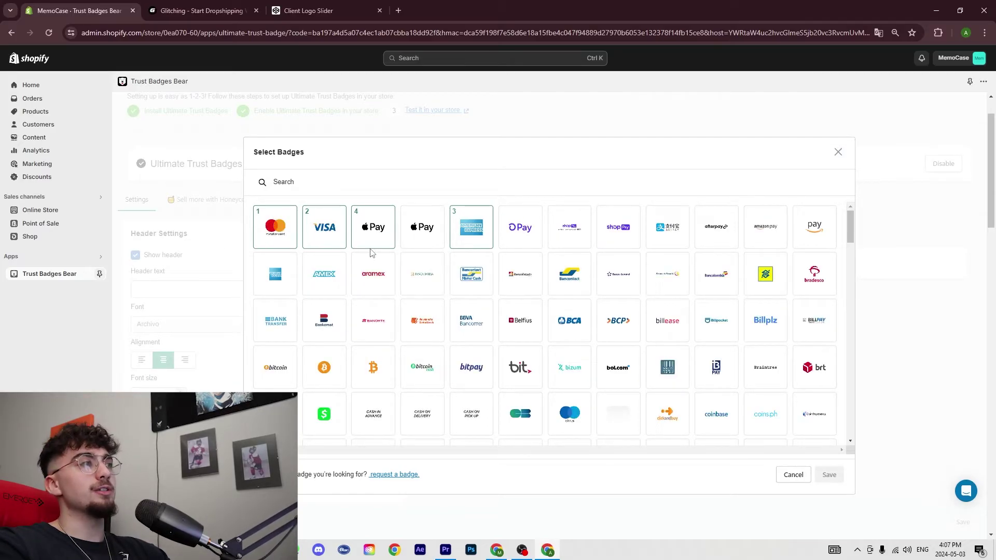
pyautogui.scroll(-4, 550, 260)
pyautogui.click(763, 308)
pyautogui.scroll(-2, 589, 278)
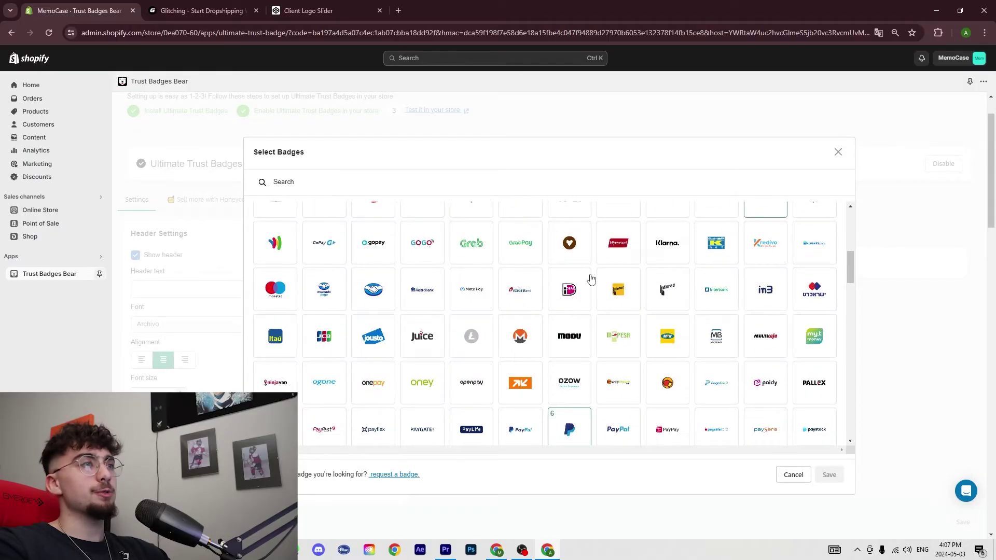
pyautogui.scroll(-1, 613, 309)
pyautogui.scroll(3, 730, 356)
pyautogui.scroll(-3, 726, 334)
pyautogui.click(559, 387)
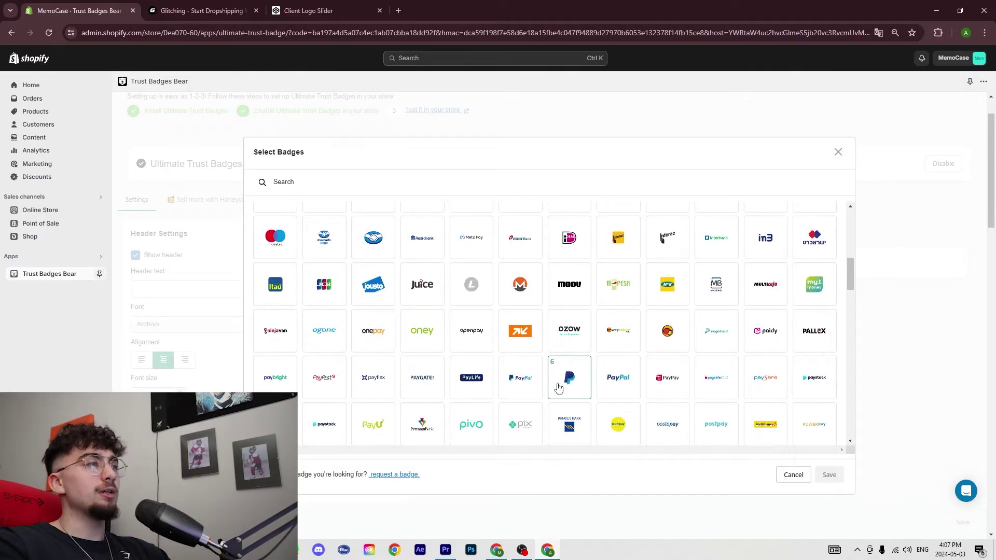
pyautogui.click(837, 153)
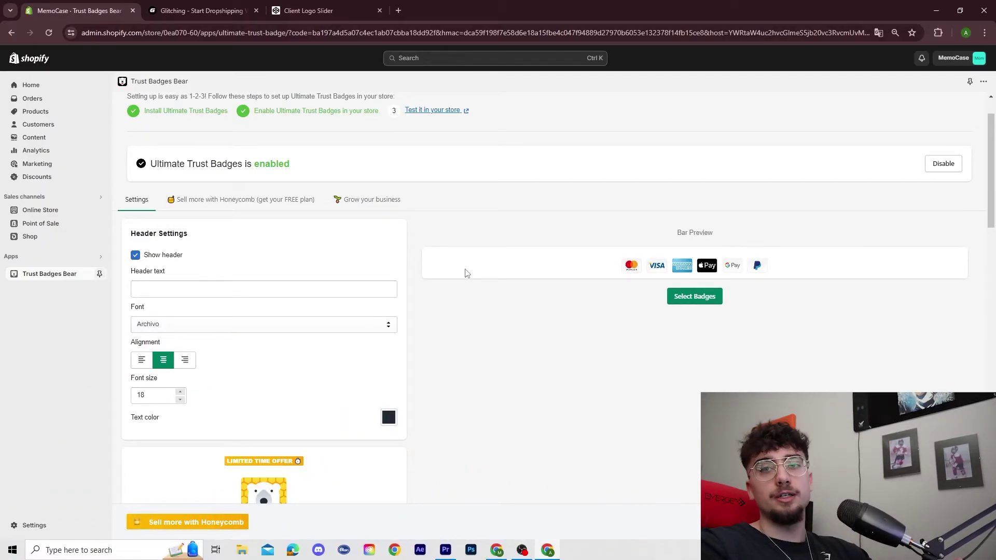
pyautogui.scroll(-2, 363, 306)
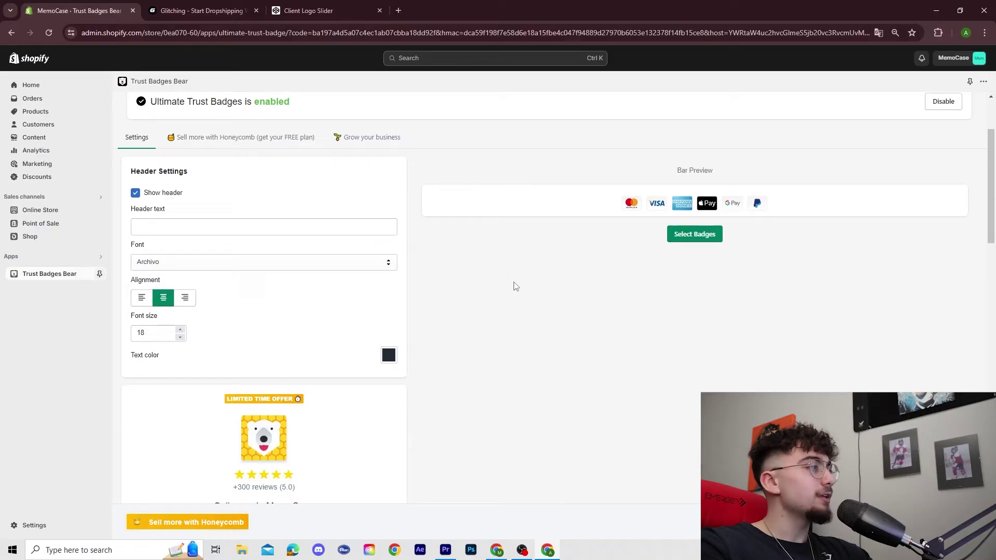
pyautogui.scroll(-6, 198, 244)
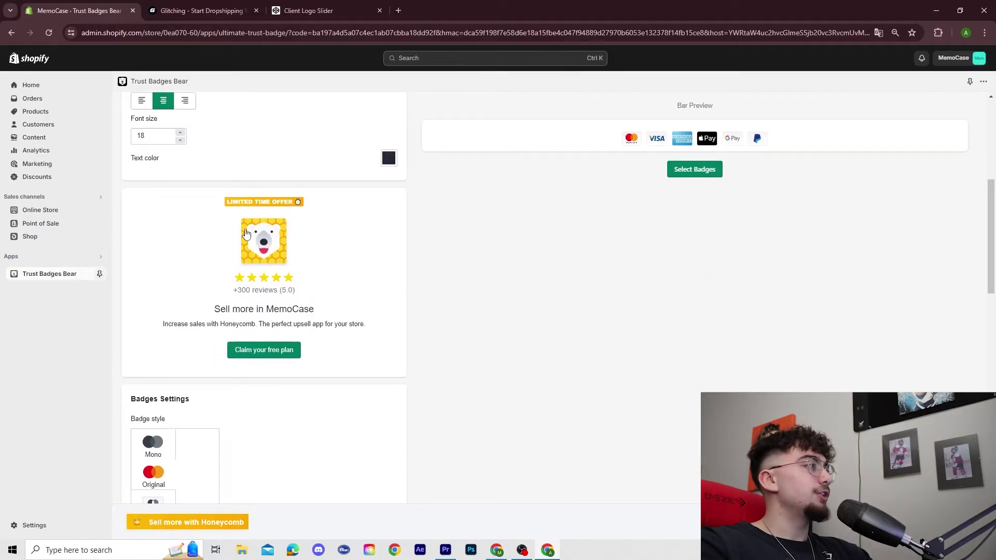
pyautogui.scroll(6, 228, 290)
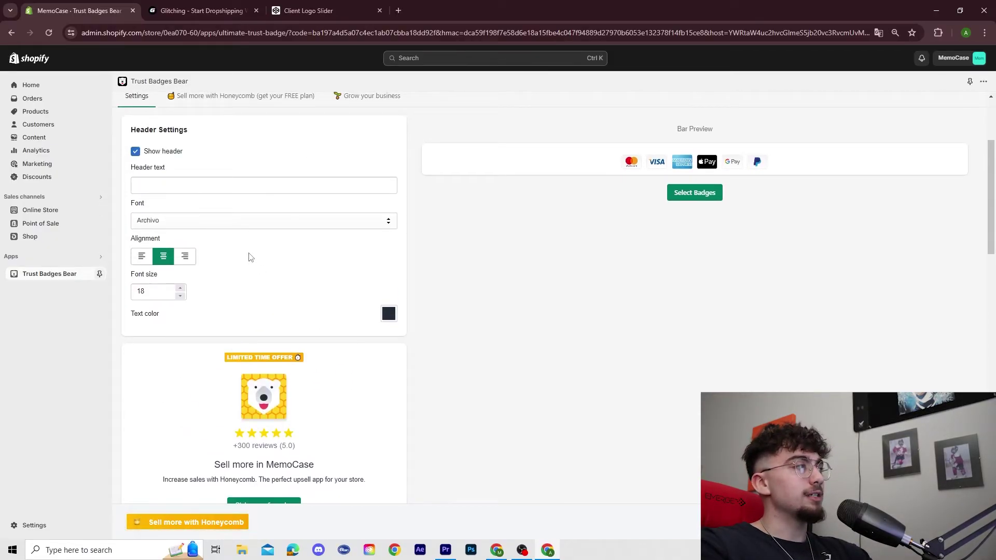
pyautogui.scroll(-3, 234, 249)
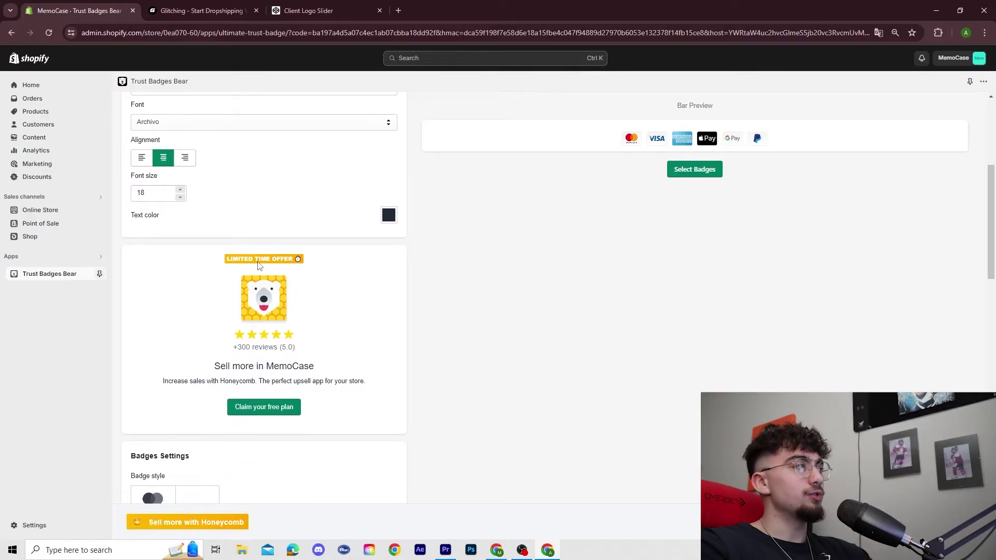
pyautogui.scroll(4, 307, 307)
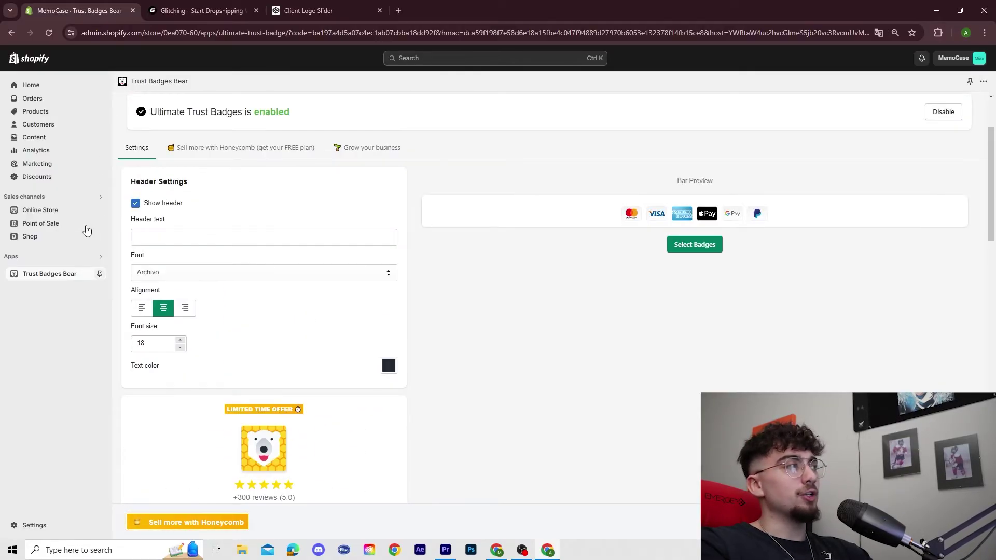
pyautogui.scroll(-2, 345, 301)
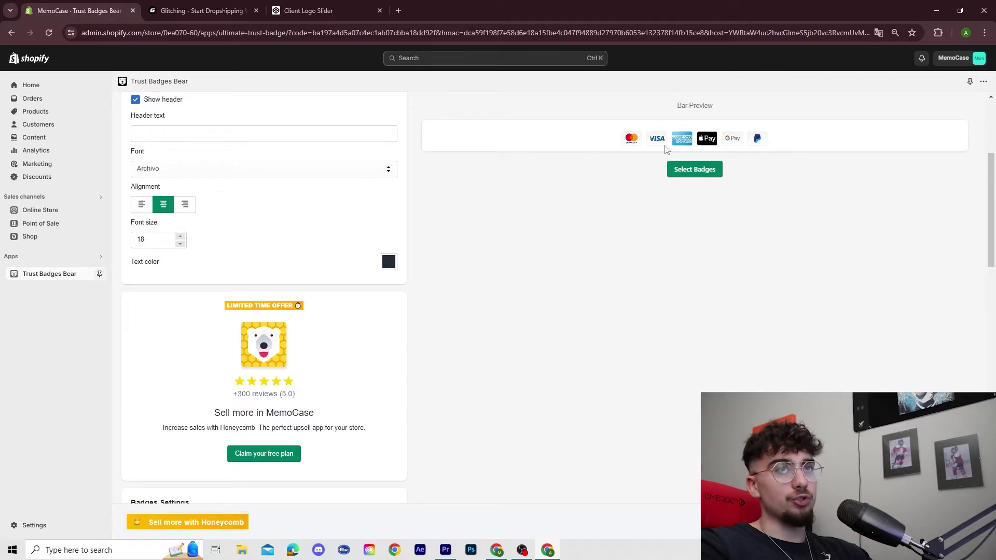
pyautogui.scroll(-6, 276, 267)
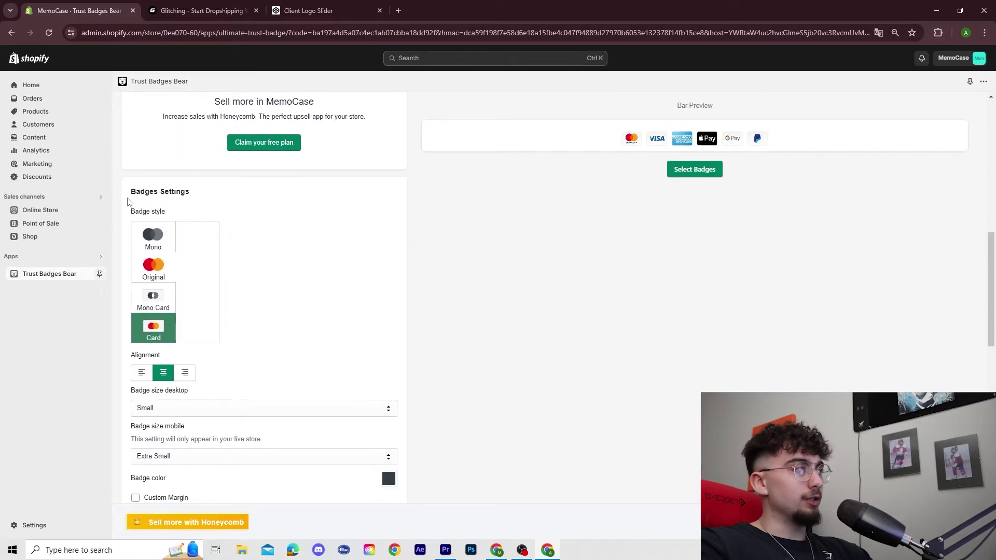
pyautogui.scroll(-3, 238, 326)
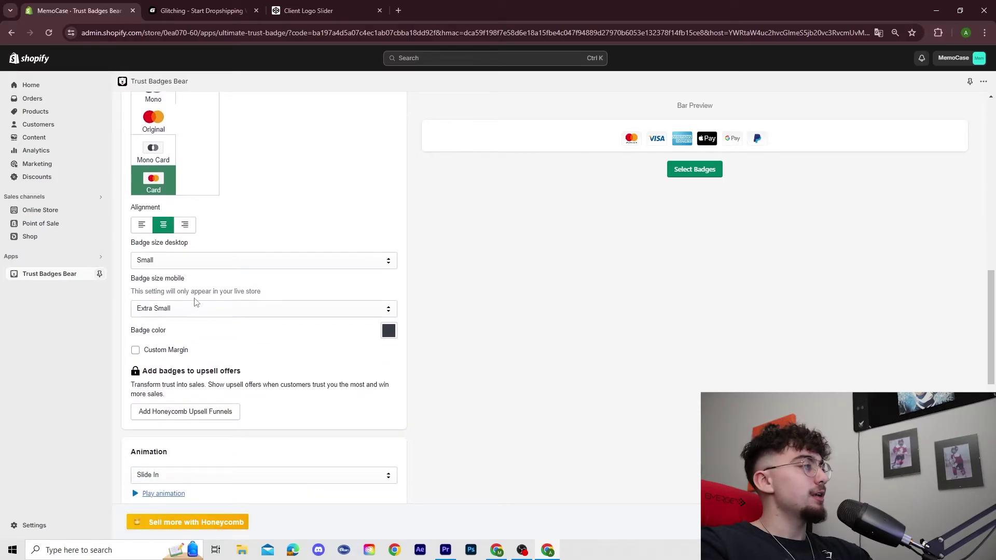
pyautogui.scroll(-4, 264, 280)
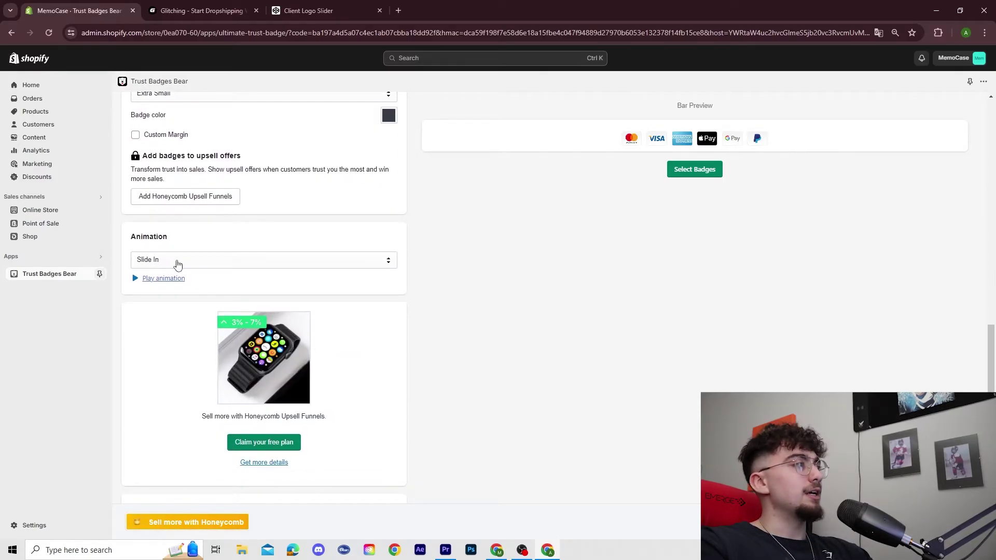
pyautogui.click(176, 262)
pyautogui.click(149, 275)
pyautogui.scroll(2, 485, 298)
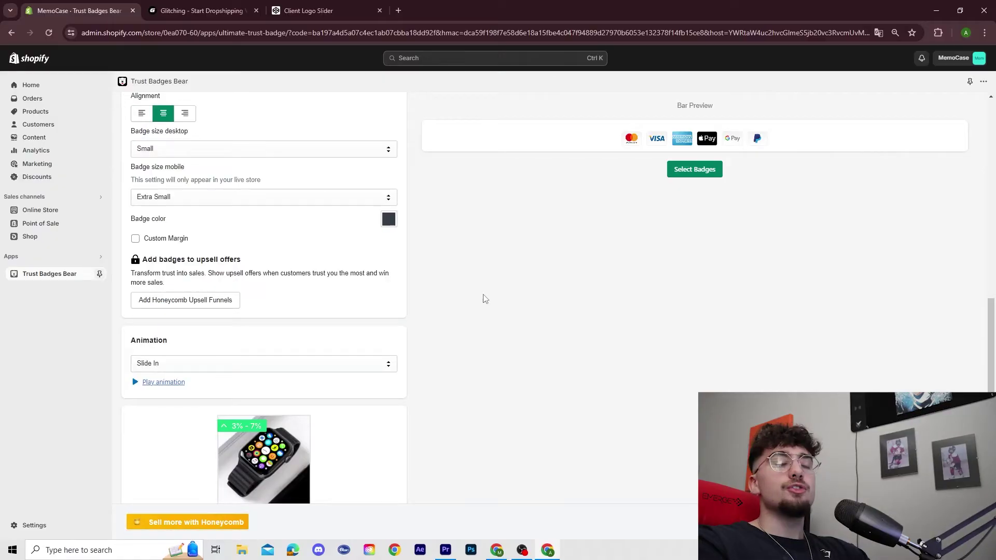
pyautogui.click(237, 364)
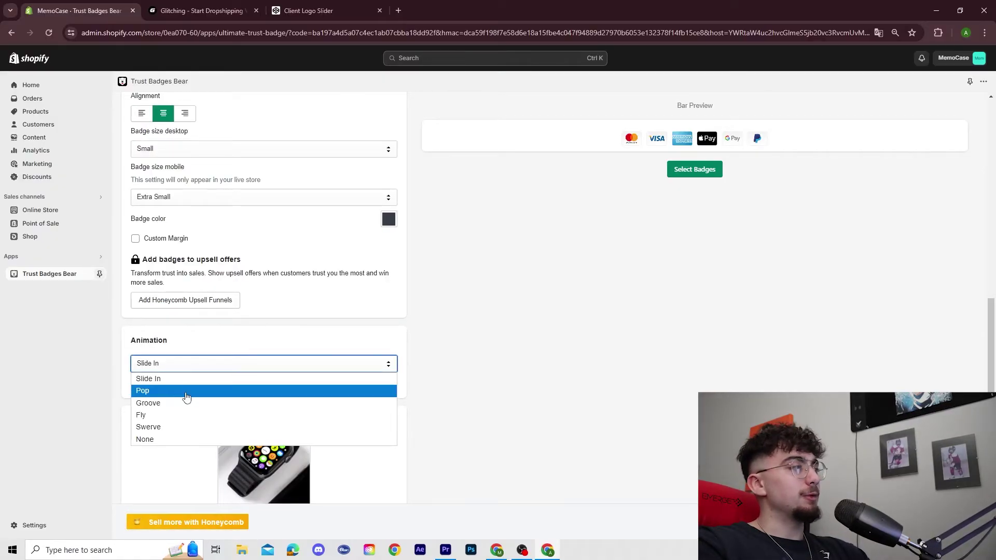
pyautogui.click(174, 369)
pyautogui.scroll(-7, 352, 367)
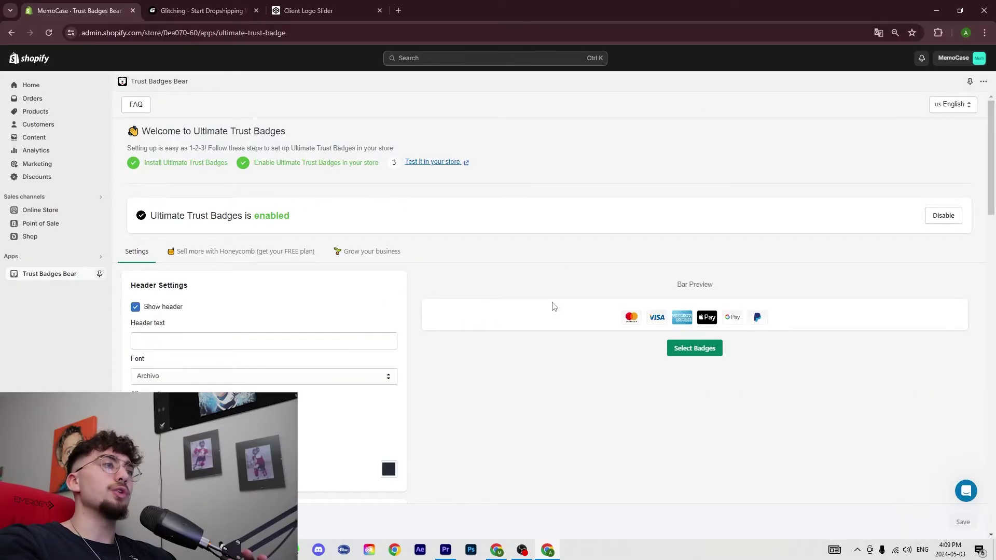
# Copy the <div class="ultimate-badges"></div> snippet from the Bar Placement section.
pyautogui.scroll(-6, 547, 348)
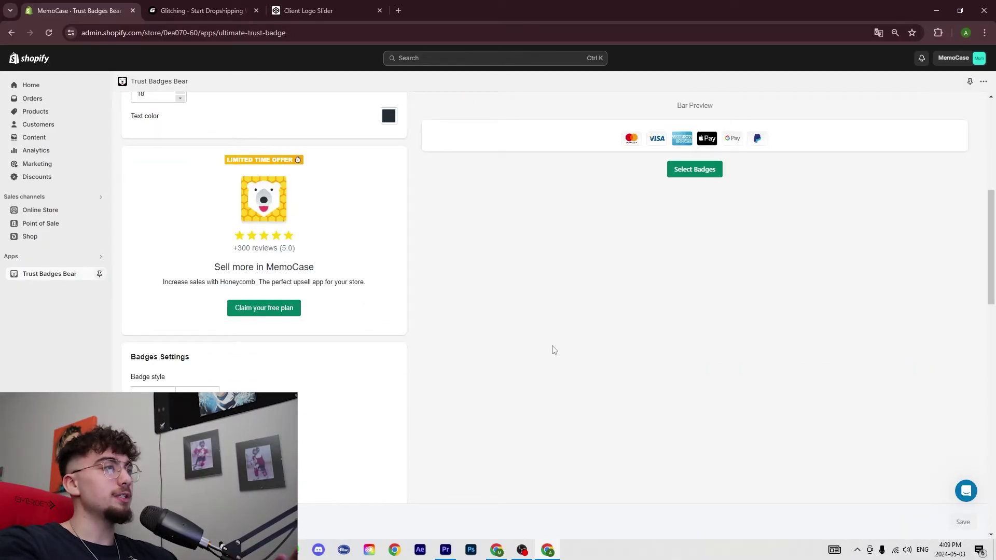
pyautogui.scroll(6, 540, 363)
pyautogui.scroll(-10, 531, 369)
pyautogui.scroll(-10, 532, 370)
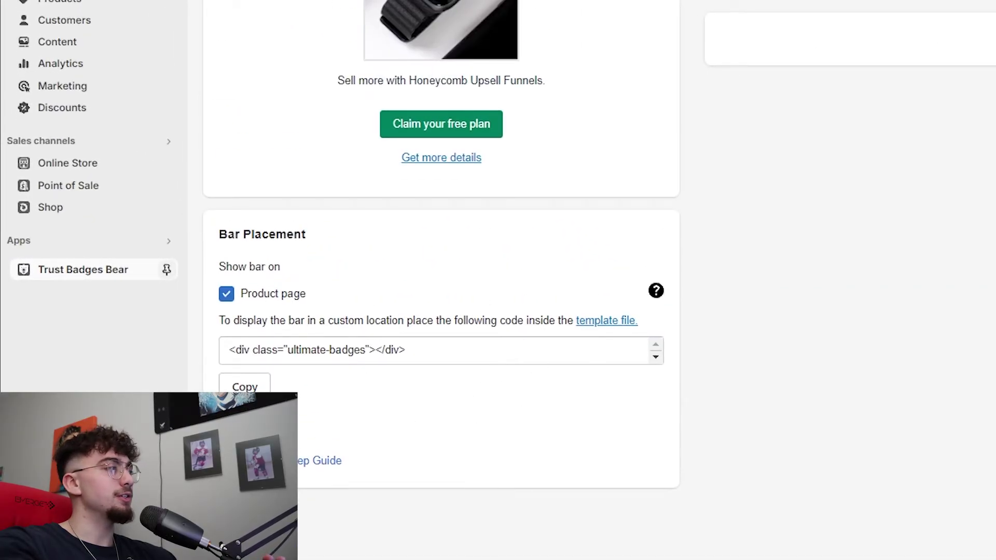
pyautogui.click(244, 385)
pyautogui.scroll(5, 363, 338)
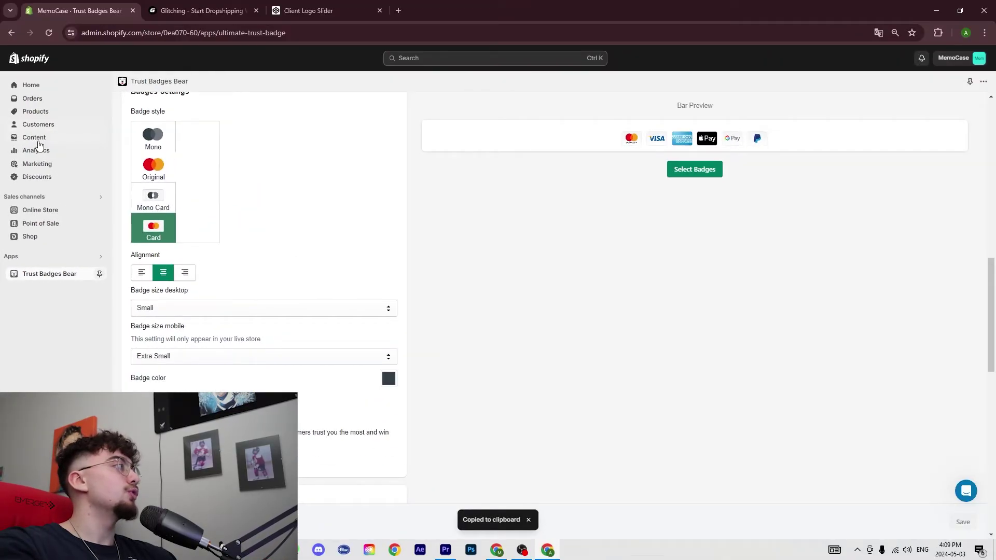
# Add a Custom Liquid block with the ultimate-badges div under Buy buttons, then save.
pyautogui.click(50, 209)
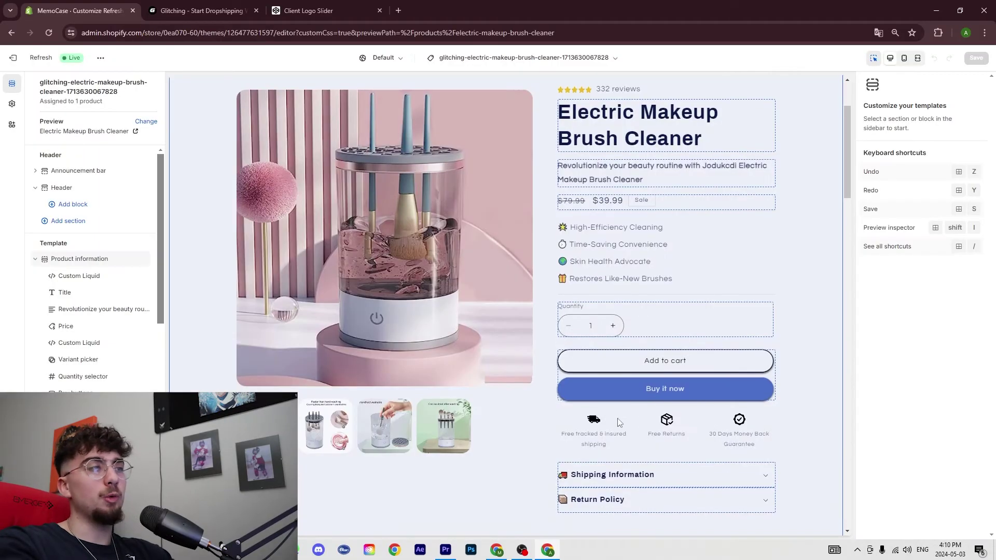
pyautogui.scroll(-2, 665, 289)
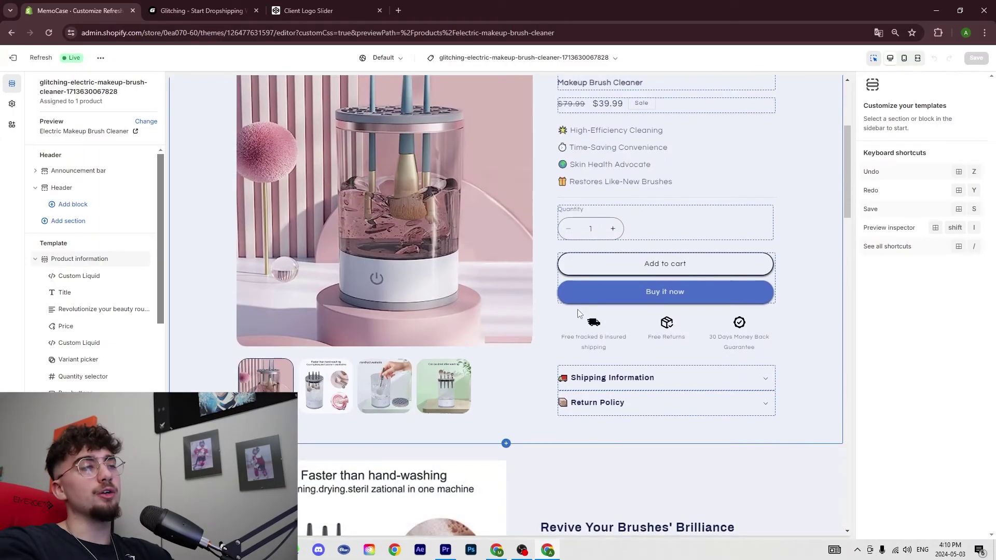
pyautogui.click(727, 289)
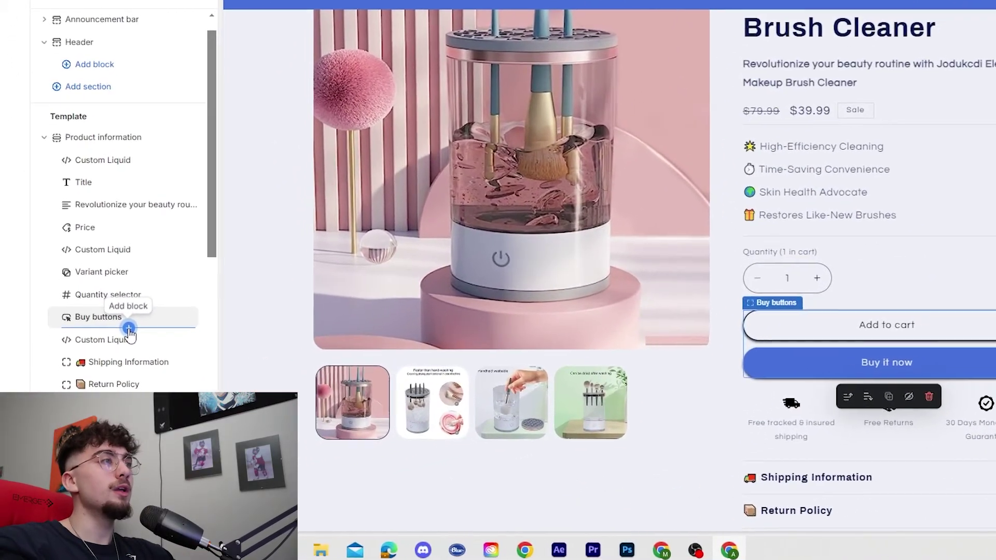
pyautogui.click(129, 329)
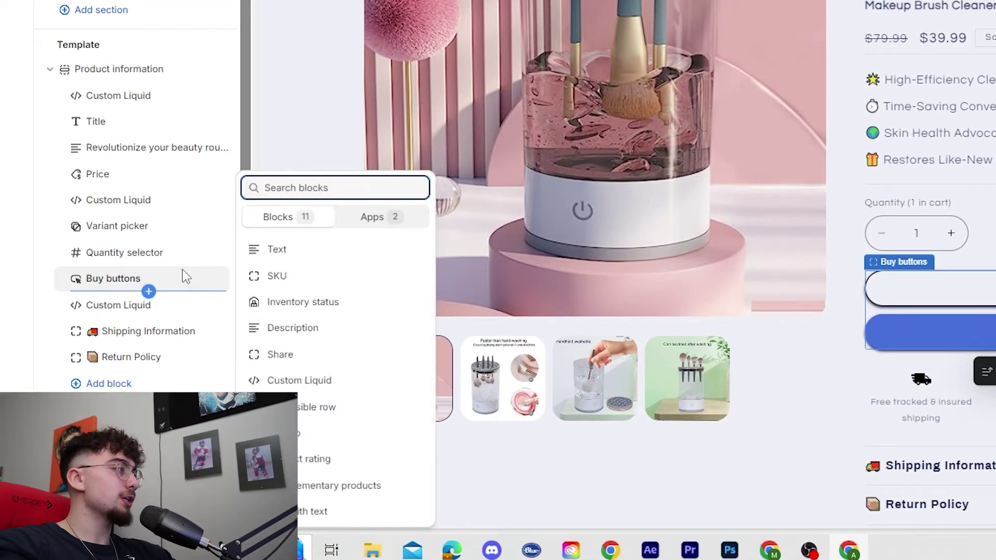
pyautogui.click(343, 388)
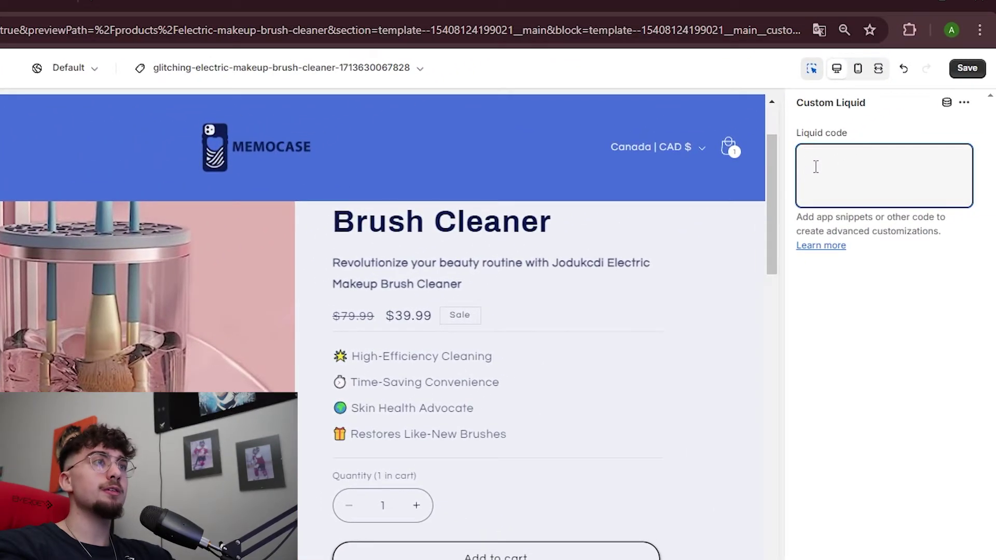
pyautogui.hotkey('ctrl', 'v')
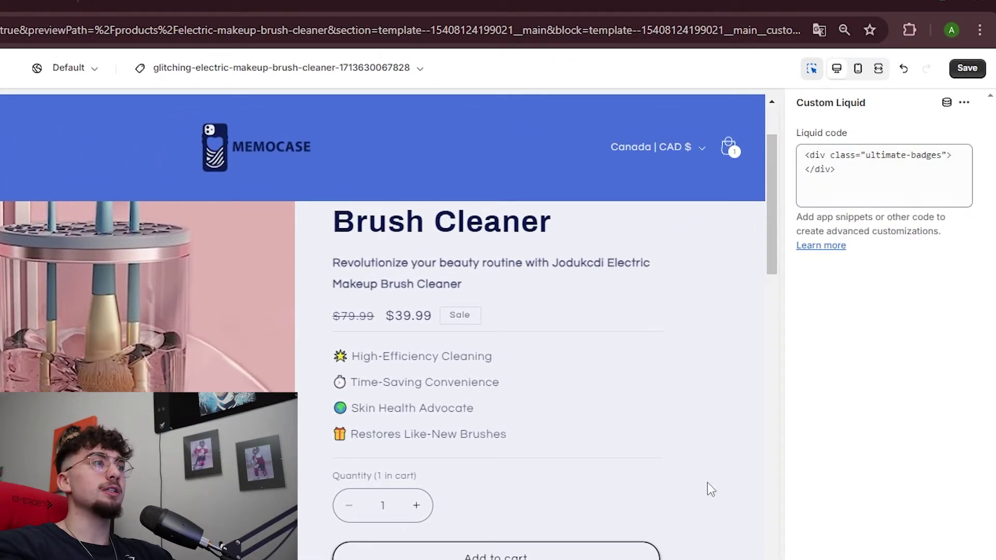
pyautogui.click(966, 68)
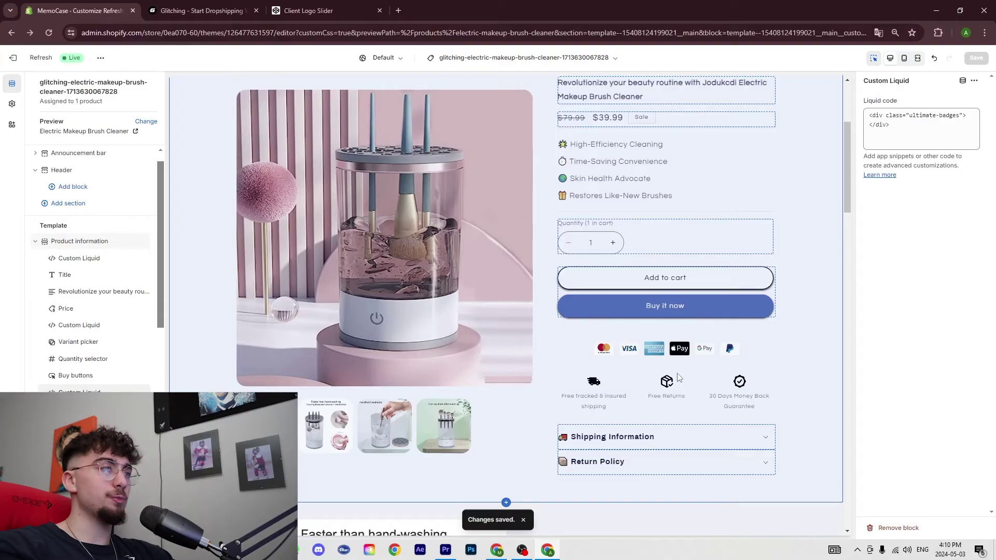
# Scroll the product preview to check the six payment badges beneath the buy buttons.
pyautogui.scroll(-1, 726, 332)
pyautogui.scroll(1, 668, 346)
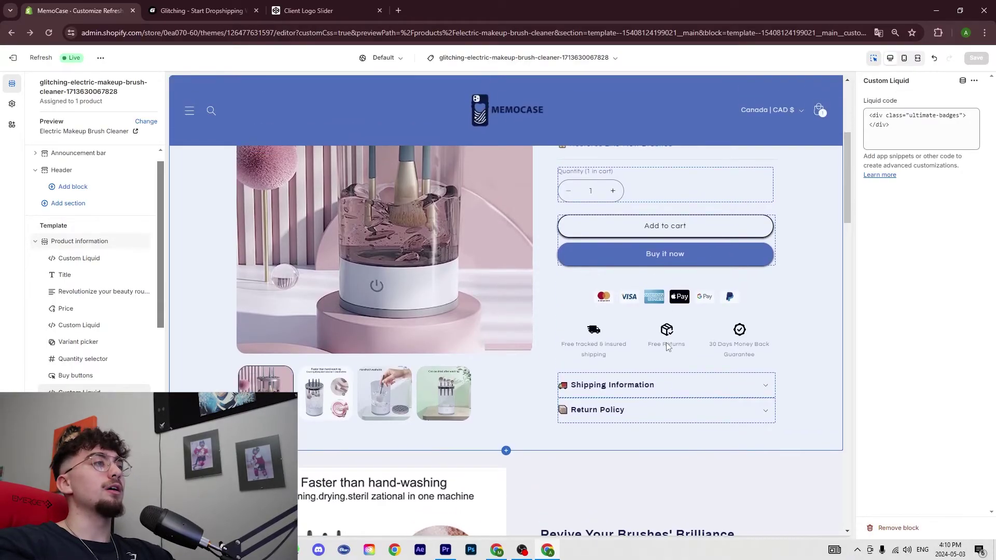
pyautogui.scroll(3, 666, 330)
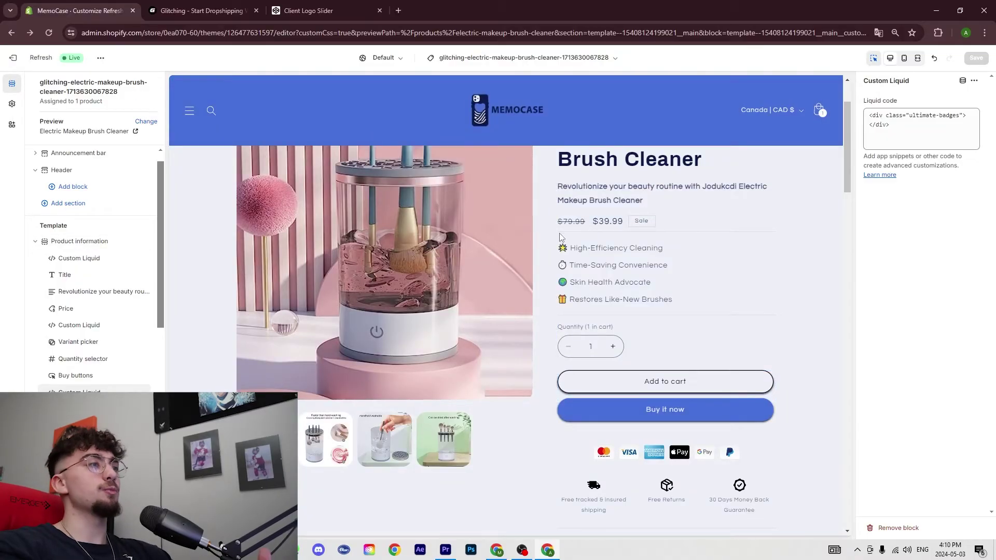
pyautogui.scroll(-4, 395, 158)
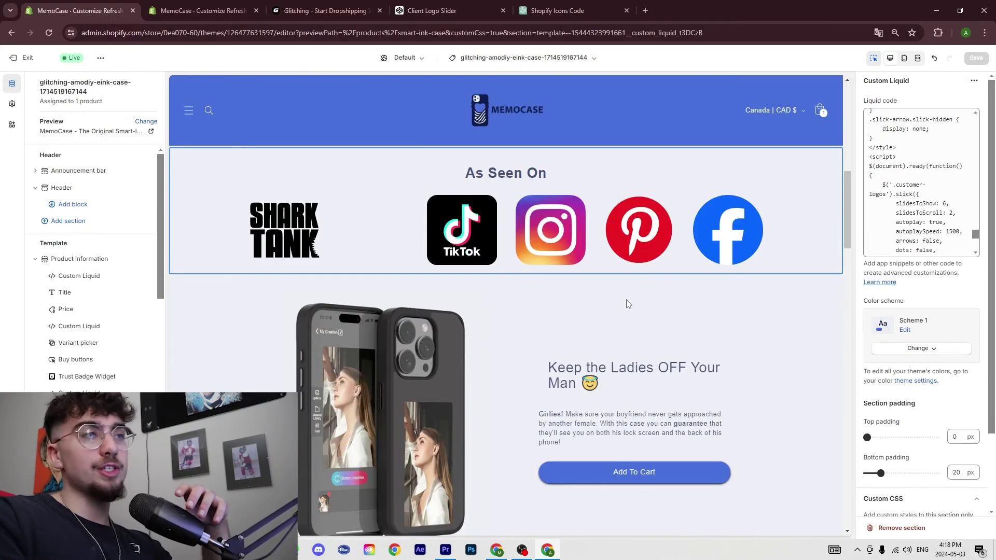
pyautogui.scroll(-1, 626, 300)
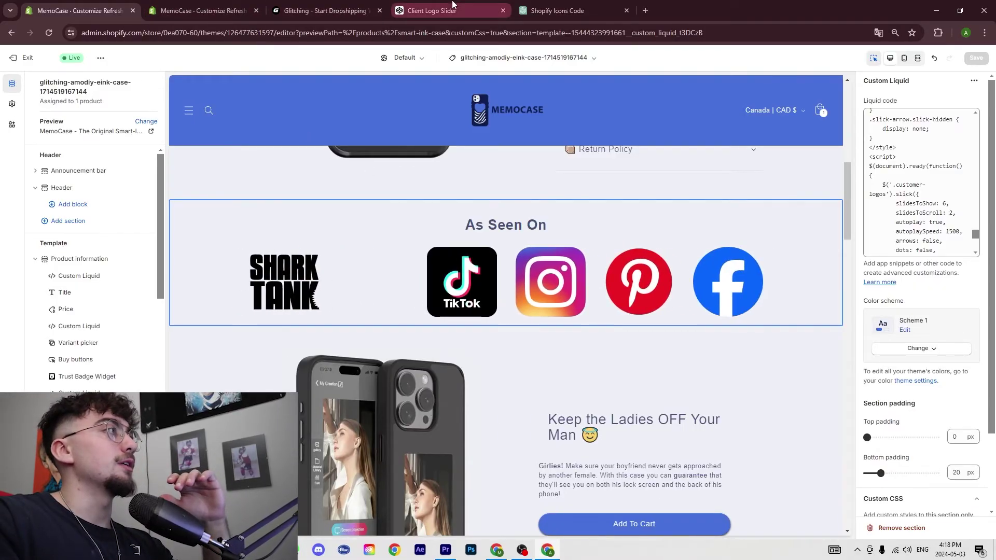
# Review the Client Logo Slider code, then return to the brush cleaner editor showing Our Partners.
pyautogui.click(433, 10)
pyautogui.scroll(5, 156, 156)
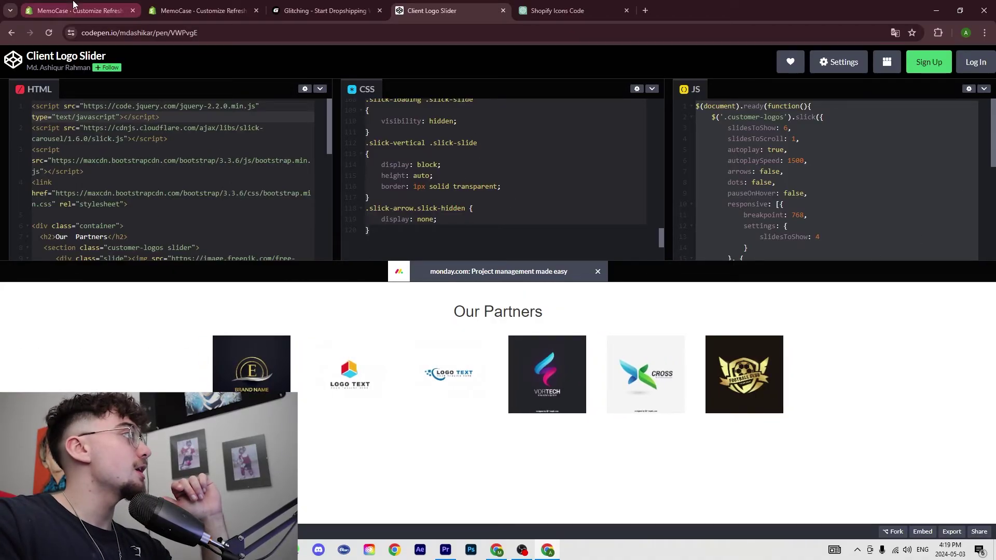
pyautogui.click(205, 10)
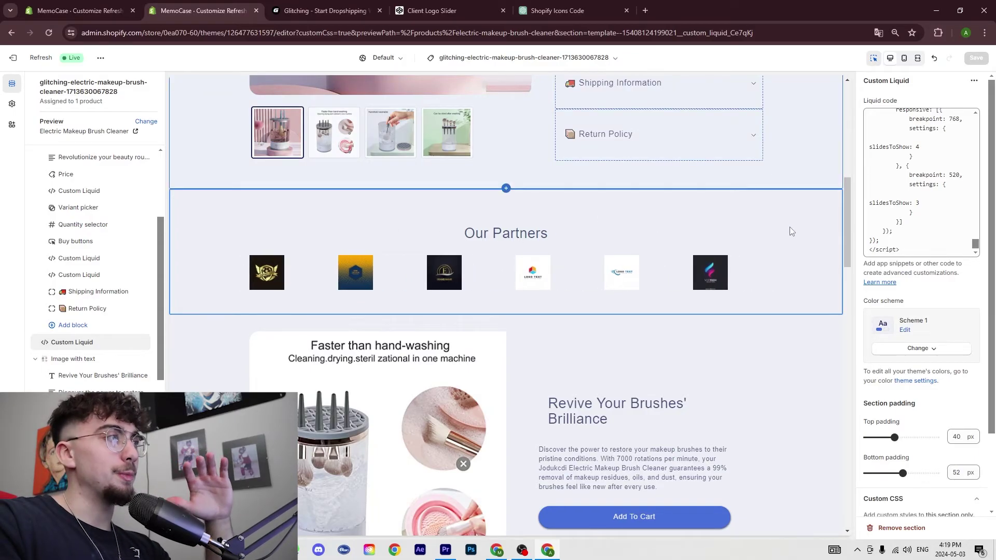
# Move the Our Partners slider section directly below Product information.
pyautogui.scroll(4, 789, 229)
pyautogui.scroll(2, 500, 441)
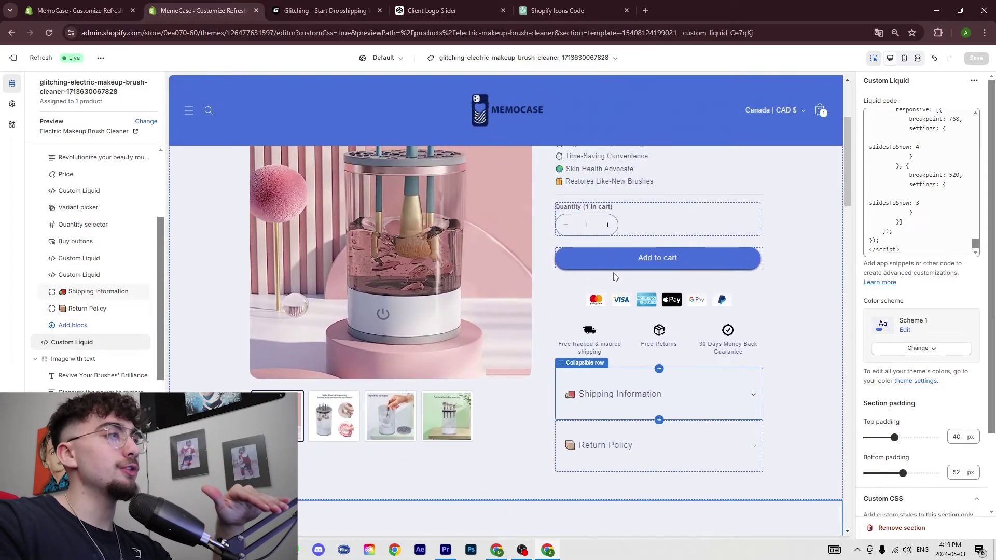
pyautogui.scroll(-9, 518, 311)
pyautogui.scroll(-10, 399, 240)
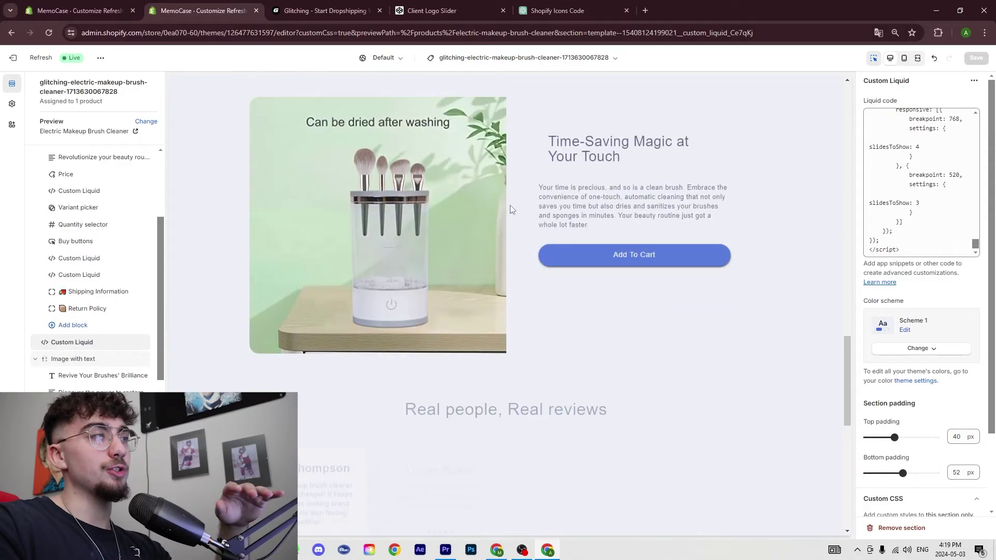
pyautogui.scroll(11, 553, 252)
pyautogui.scroll(5, 596, 296)
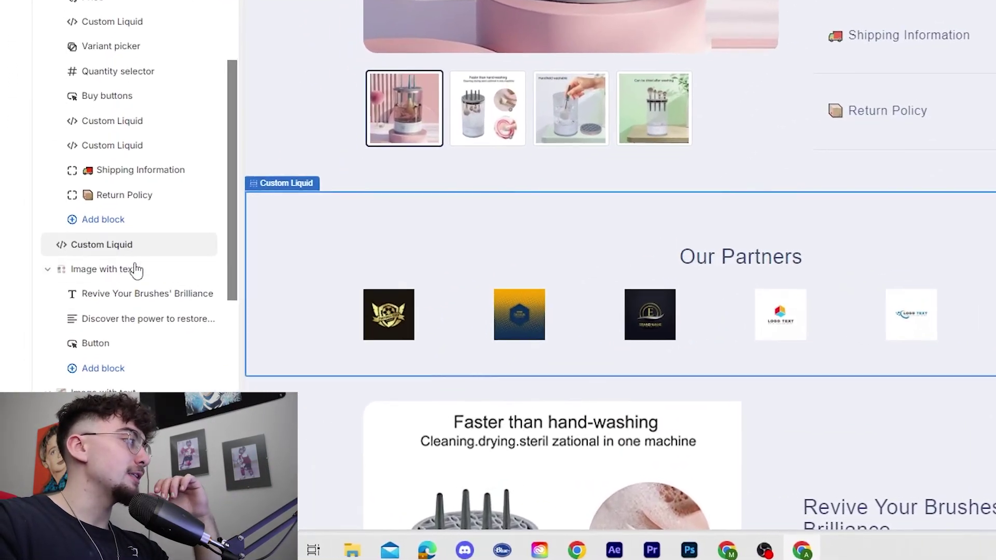
pyautogui.moveTo(59, 242); pyautogui.dragTo(141, 225)
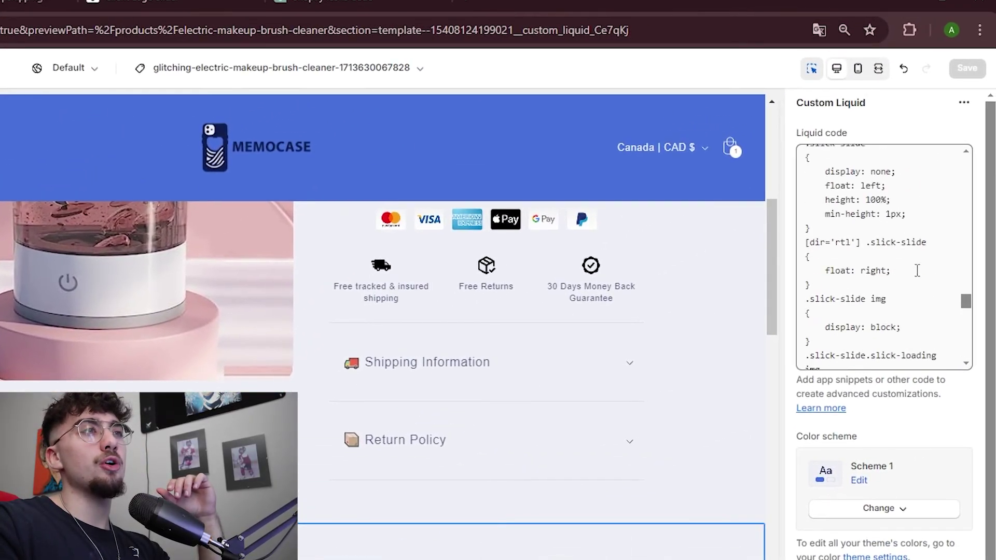
pyautogui.scroll(3, 920, 261)
pyautogui.scroll(10, 919, 261)
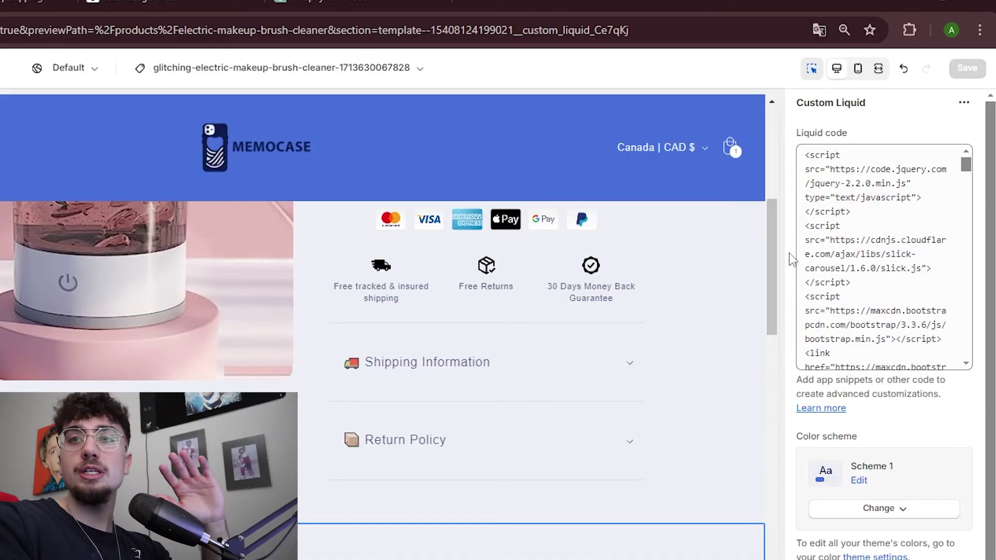
# Select the Our Partners slider code from the top, then clear the selection.
pyautogui.scroll(-3, 786, 265)
pyautogui.scroll(3, 861, 234)
pyautogui.scroll(-3, 884, 203)
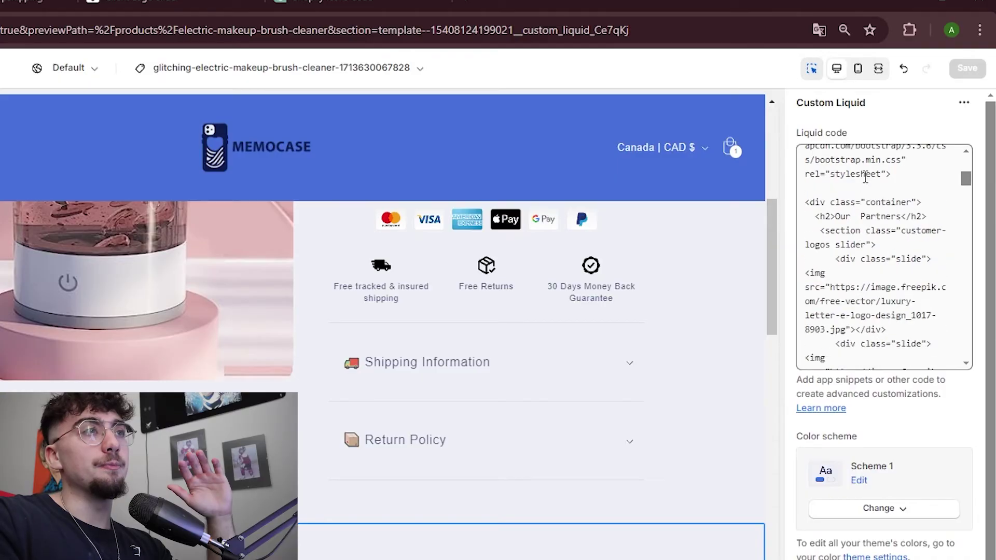
pyautogui.scroll(3, 851, 186)
pyautogui.moveTo(799, 157); pyautogui.dragTo(815, 366)
pyautogui.scroll(-3, 821, 261)
pyautogui.click(821, 260)
pyautogui.scroll(-3, 848, 254)
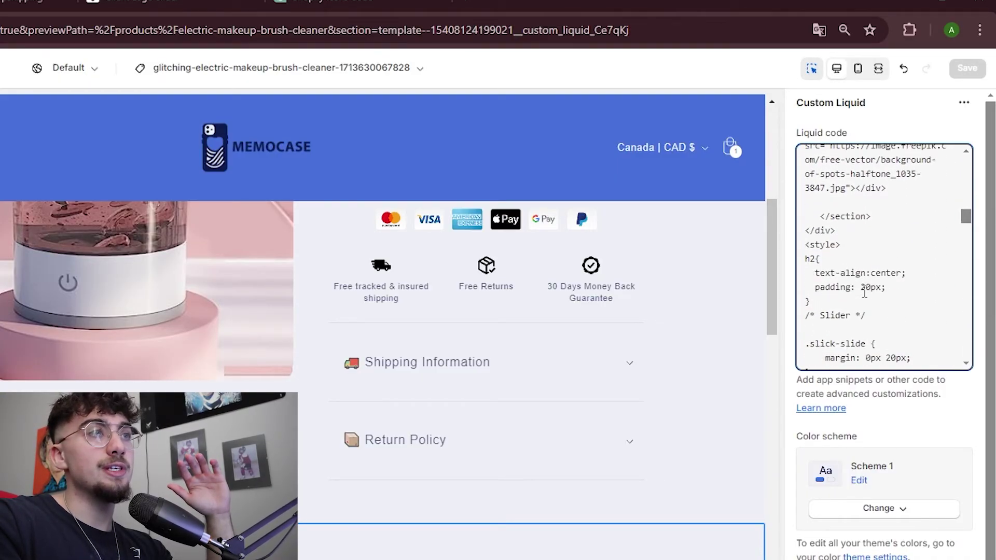
pyautogui.scroll(2, 848, 291)
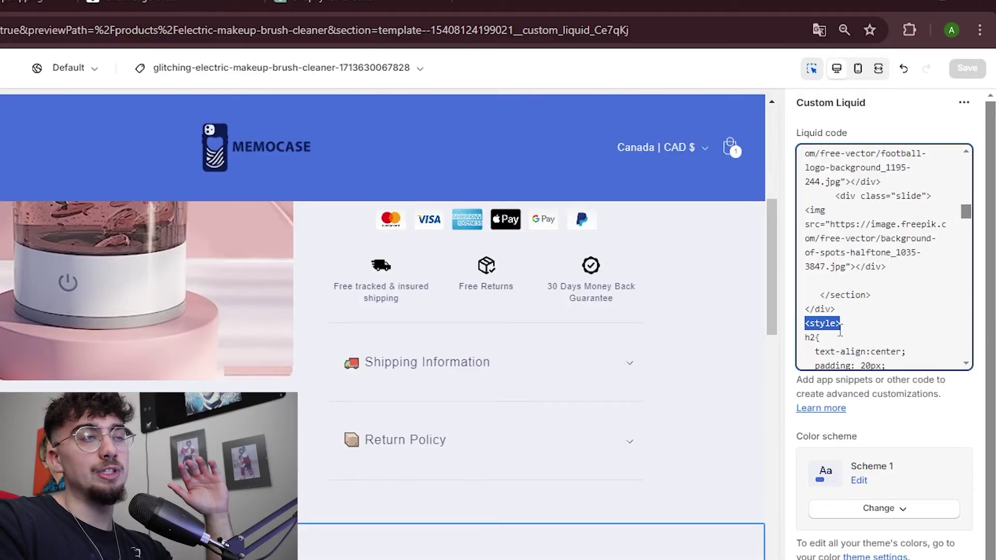
# Highlight the closing style tag and opening script tag in the slider code.
pyautogui.scroll(-10, 850, 259)
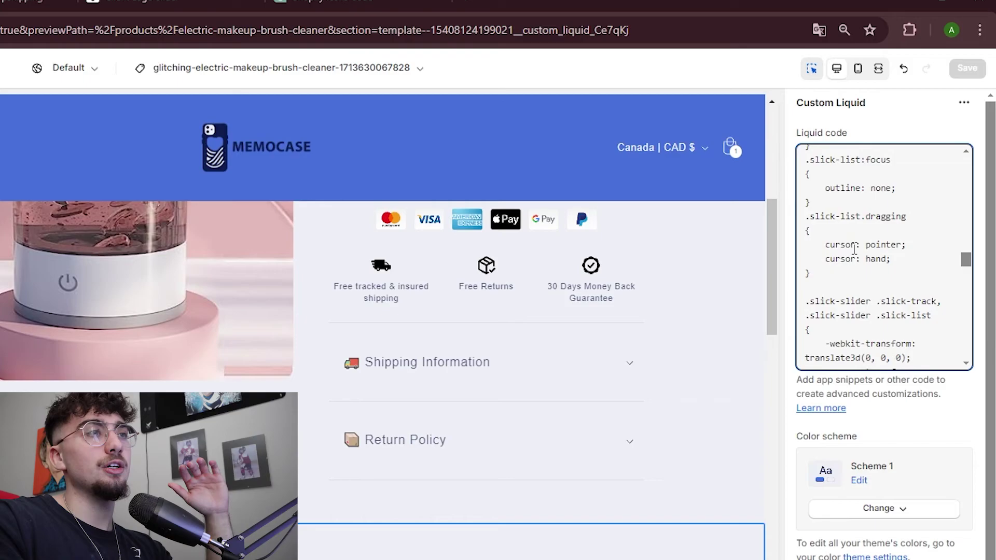
pyautogui.scroll(-10, 854, 249)
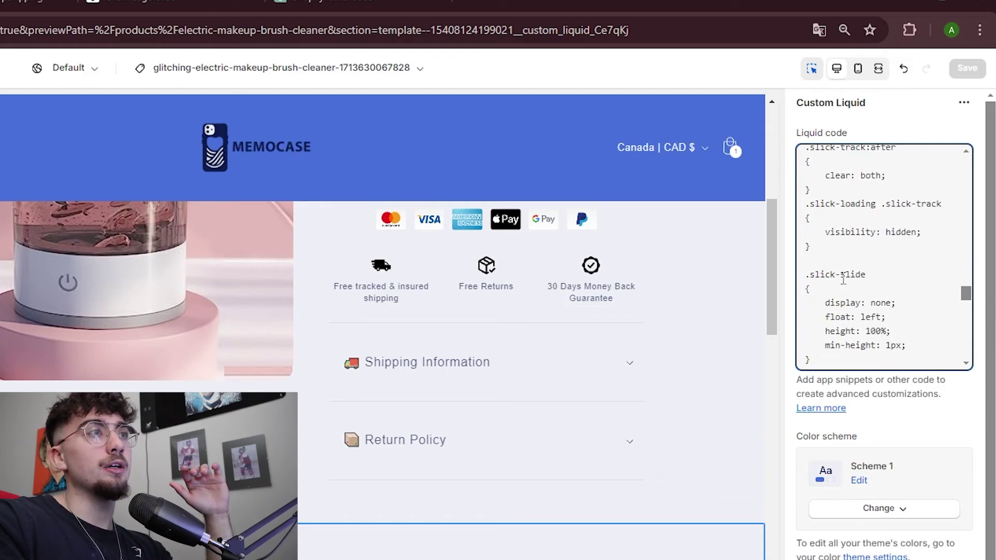
pyautogui.scroll(-3, 843, 280)
pyautogui.scroll(-5, 853, 279)
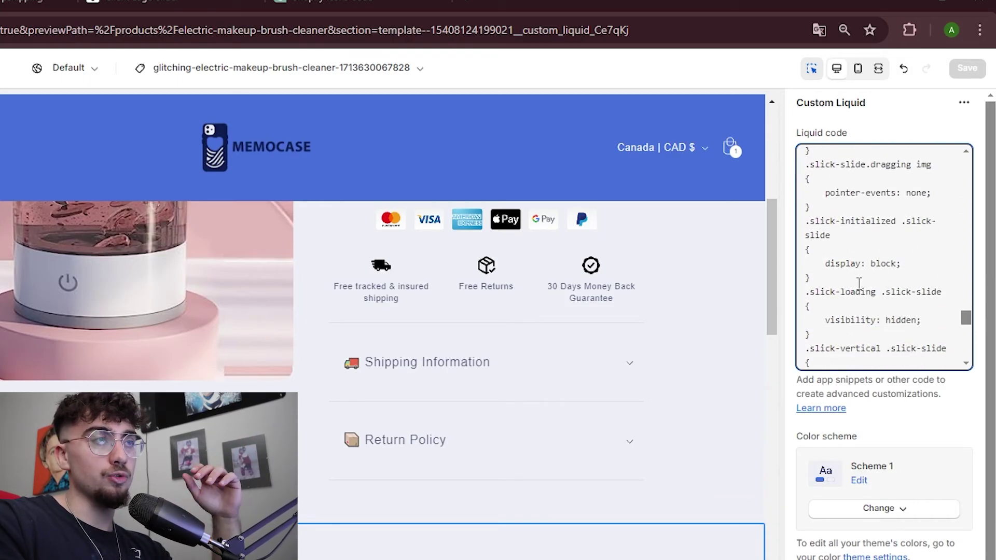
pyautogui.scroll(-6, 859, 283)
pyautogui.scroll(2, 872, 232)
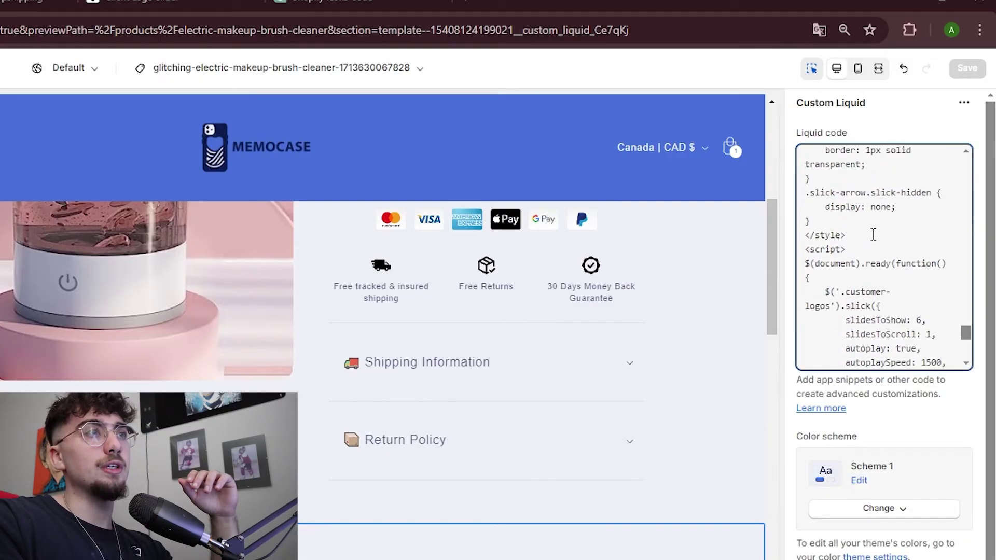
pyautogui.click(855, 254)
pyautogui.moveTo(854, 254); pyautogui.dragTo(765, 258)
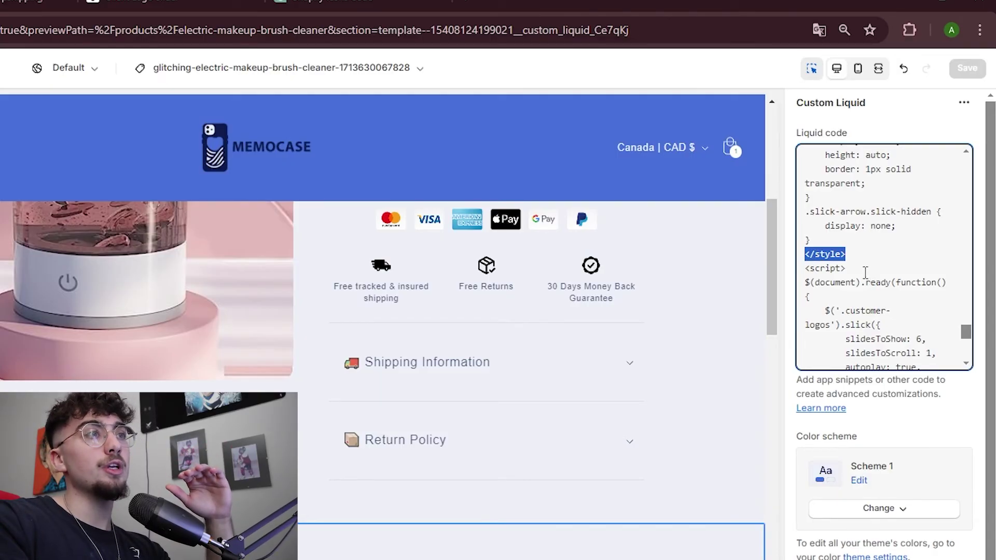
pyautogui.moveTo(865, 272); pyautogui.dragTo(787, 280)
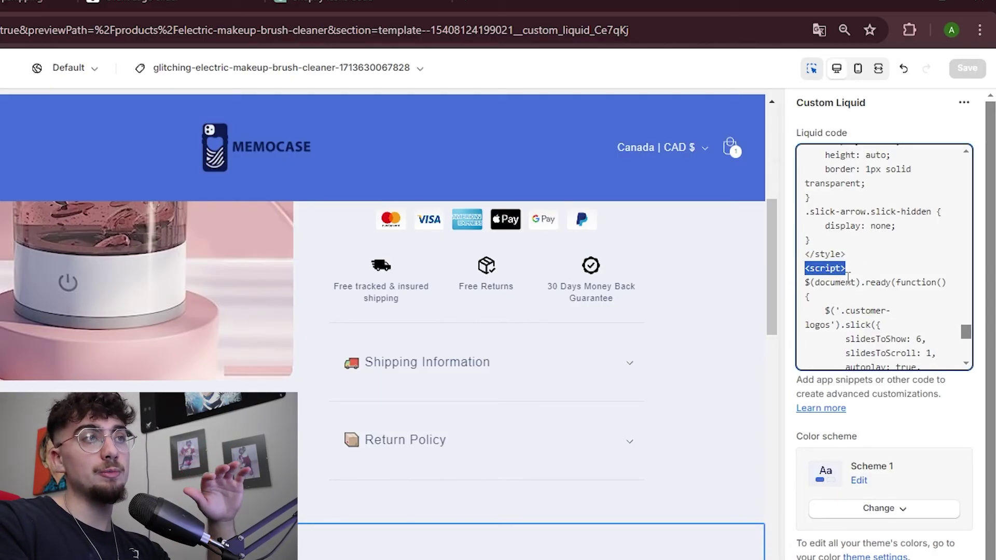
pyautogui.scroll(-8, 848, 278)
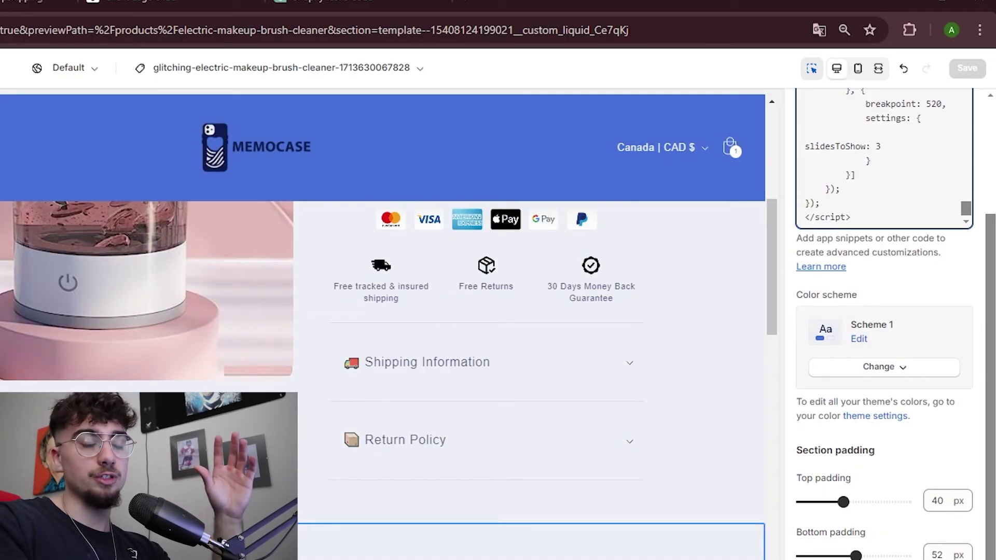
# Switch to the MemoCase e-ink phone case theme editor to compare its As Seen On slider.
pyautogui.scroll(-3, 341, 478)
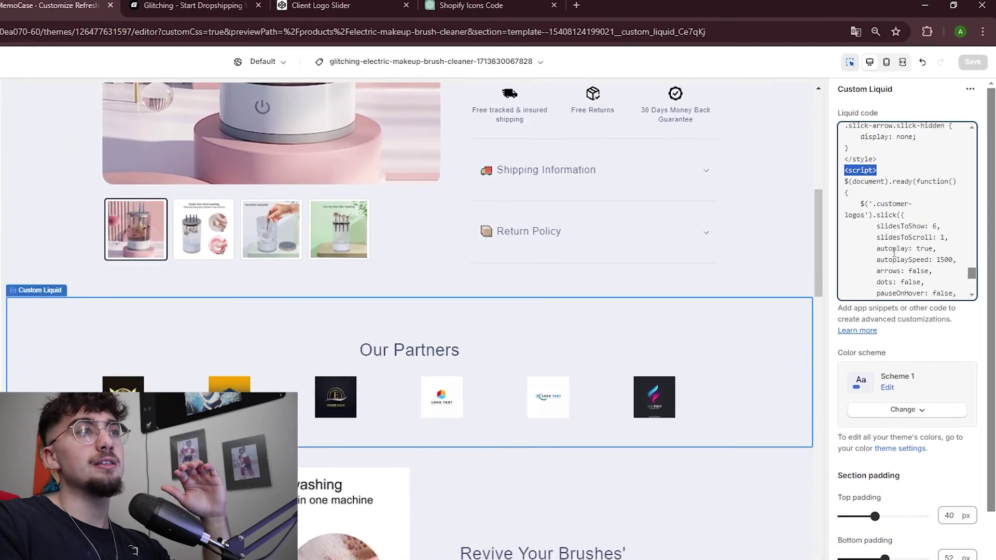
pyautogui.scroll(10, 893, 252)
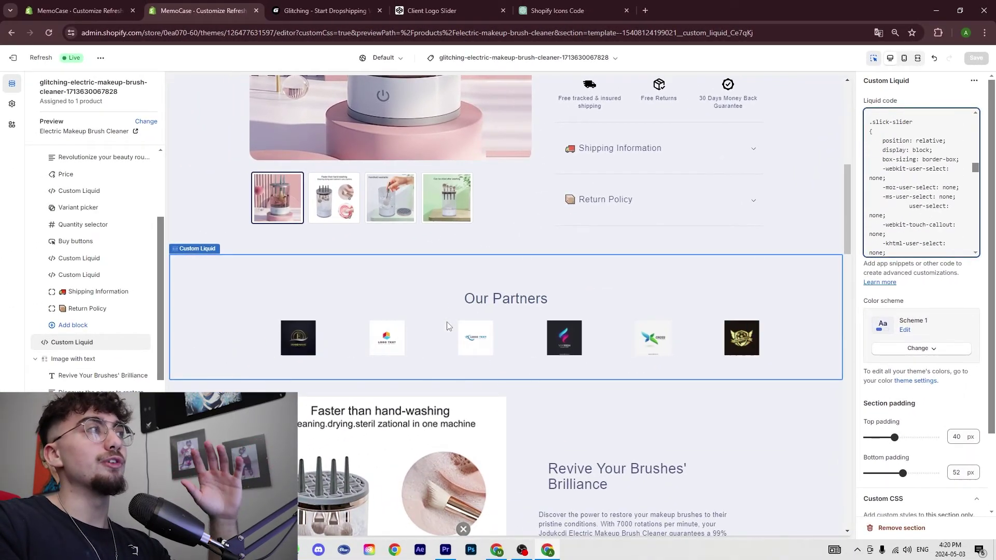
pyautogui.click(80, 10)
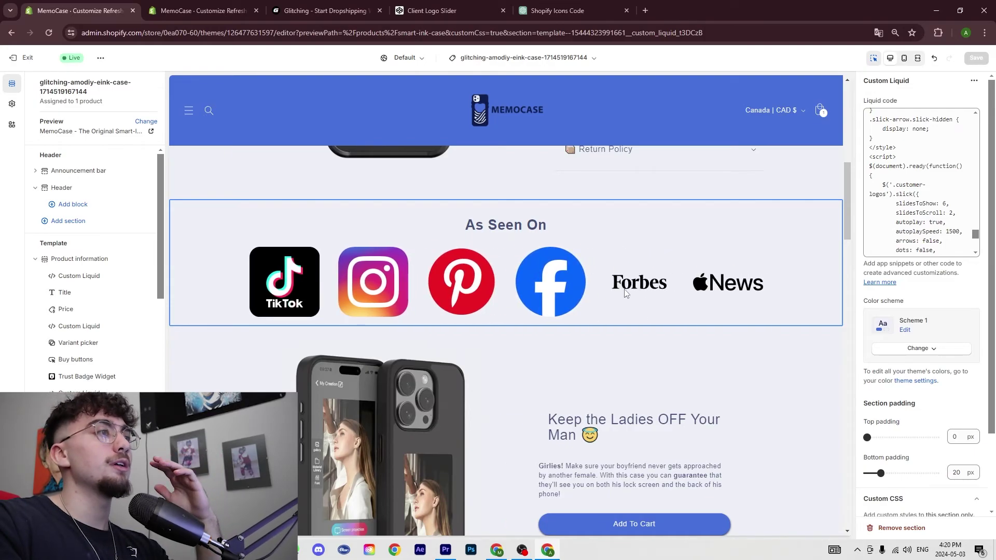
pyautogui.click(193, 11)
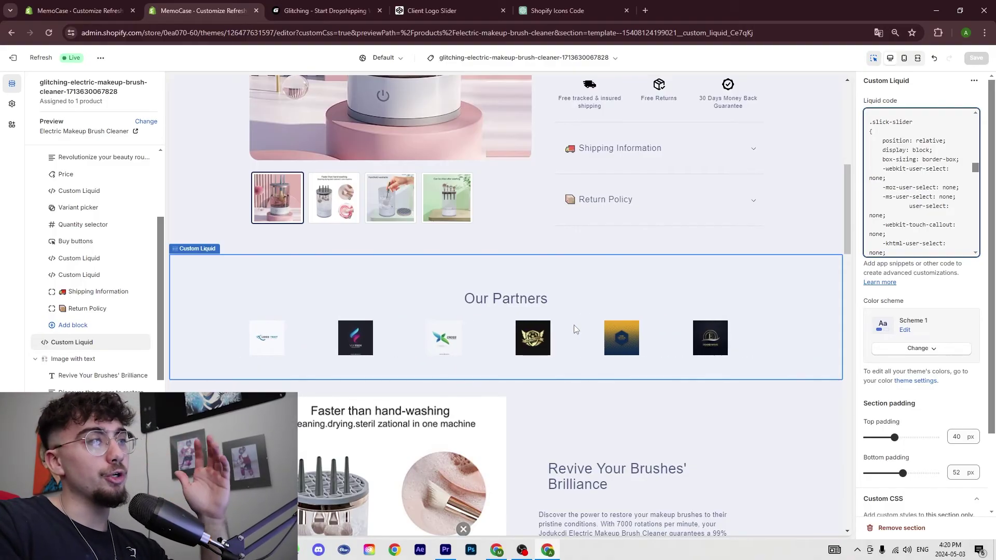
pyautogui.scroll(-3, 574, 325)
pyautogui.scroll(10, 573, 324)
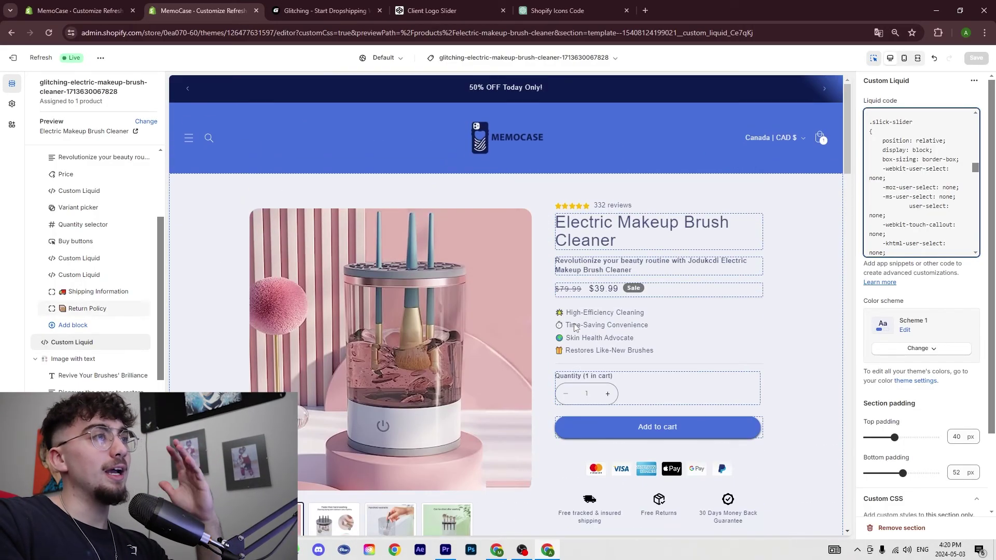
pyautogui.scroll(-6, 553, 150)
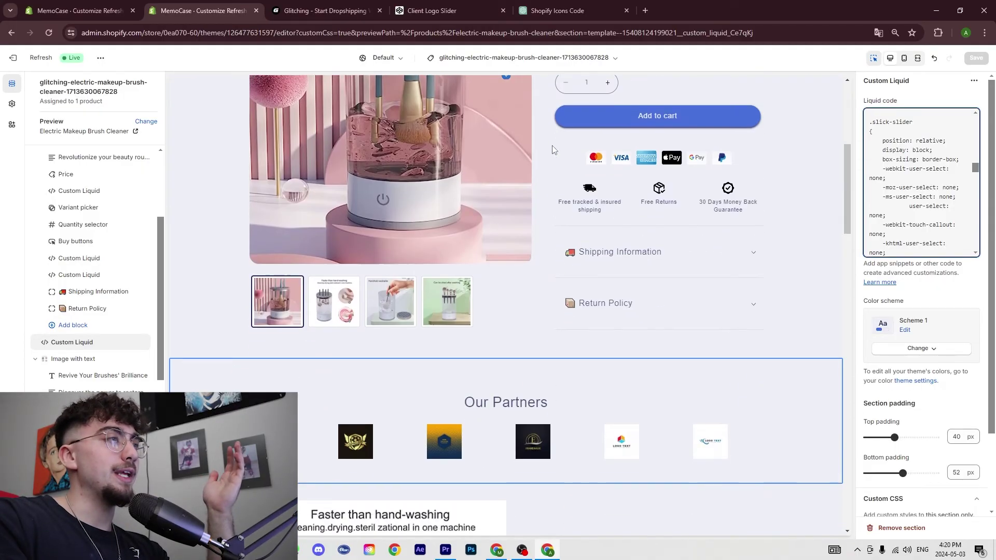
pyautogui.scroll(-20, 553, 150)
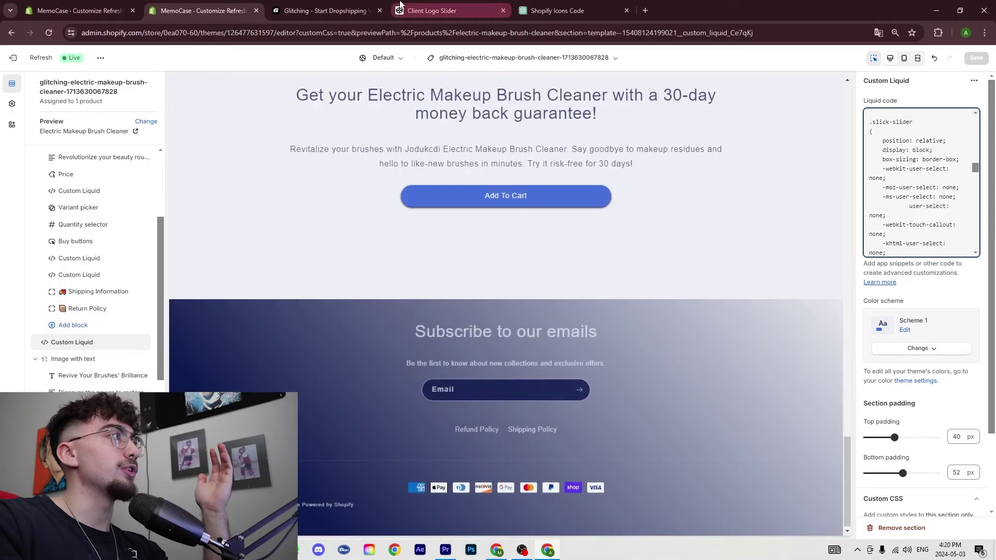
pyautogui.click(332, 11)
pyautogui.click(78, 10)
pyautogui.scroll(20, 633, 389)
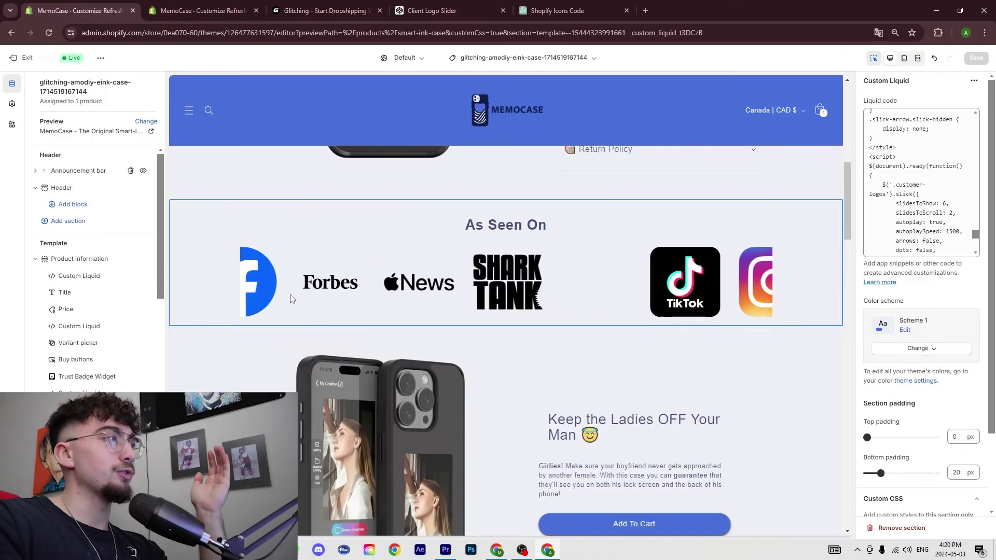
pyautogui.scroll(-2, 606, 329)
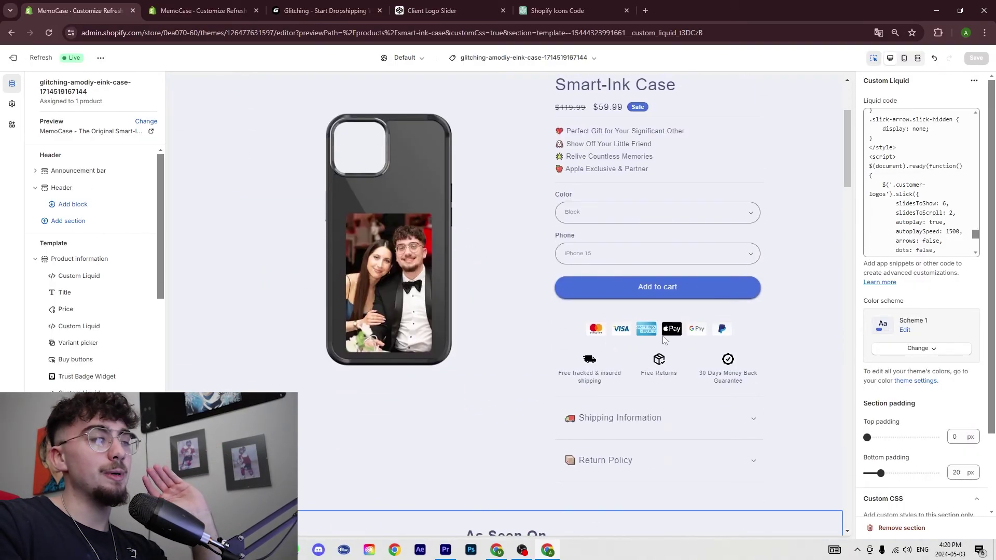
pyautogui.scroll(-4, 662, 332)
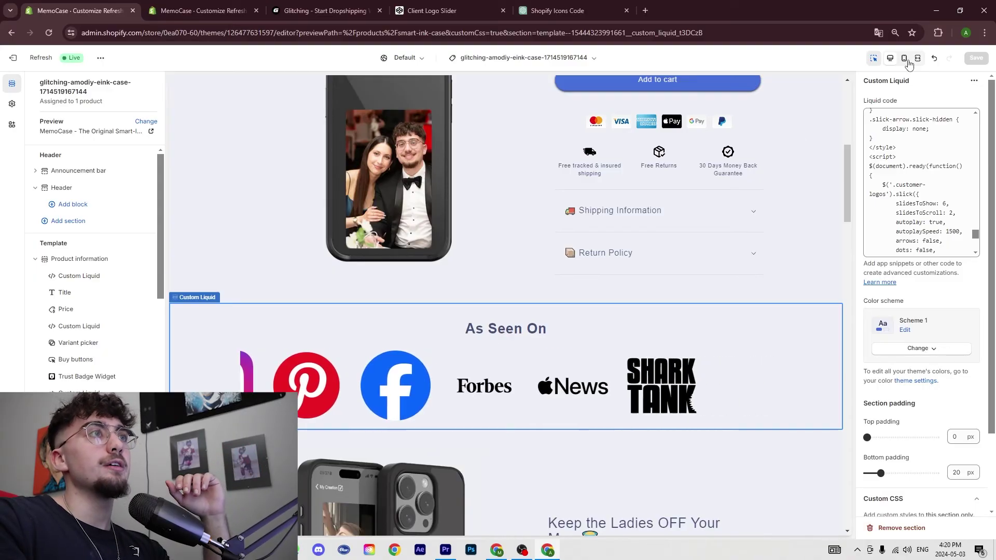
# Scroll through the brush cleaner page and its Our Partners slider in mobile preview.
pyautogui.hotkey('ctrl', 'Tab')
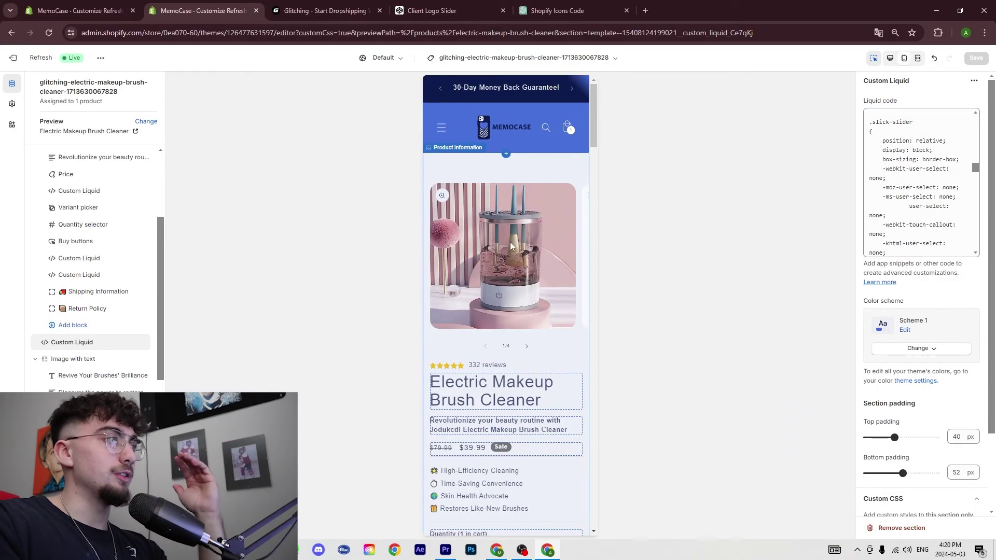
pyautogui.scroll(-5, 488, 298)
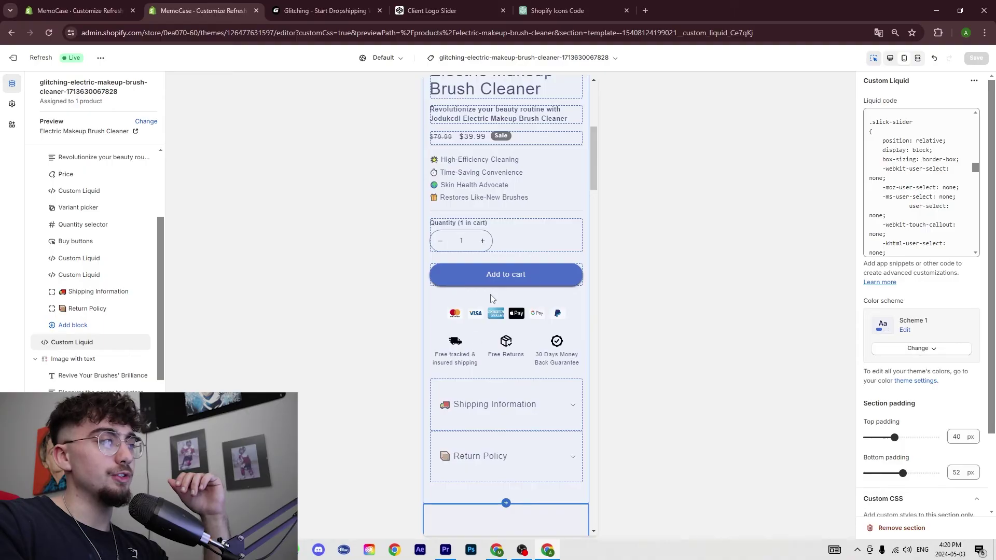
pyautogui.scroll(-6, 492, 298)
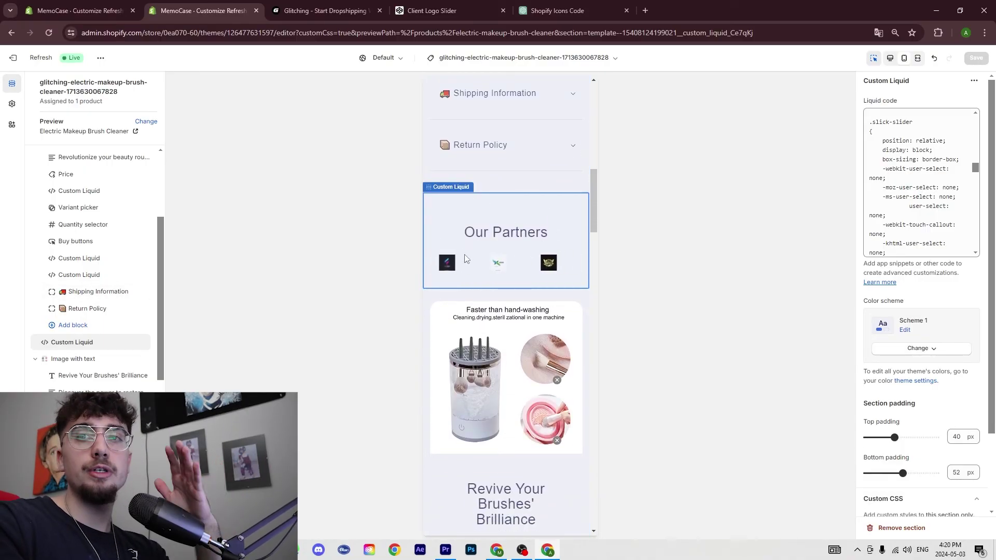
pyautogui.scroll(-2, 455, 256)
pyautogui.scroll(-6, 454, 259)
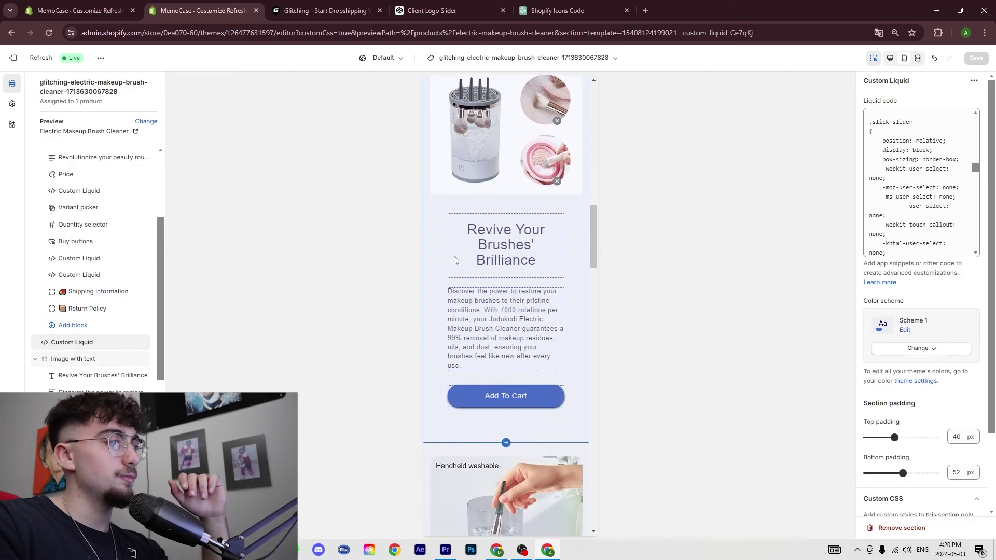
pyautogui.scroll(-20, 458, 276)
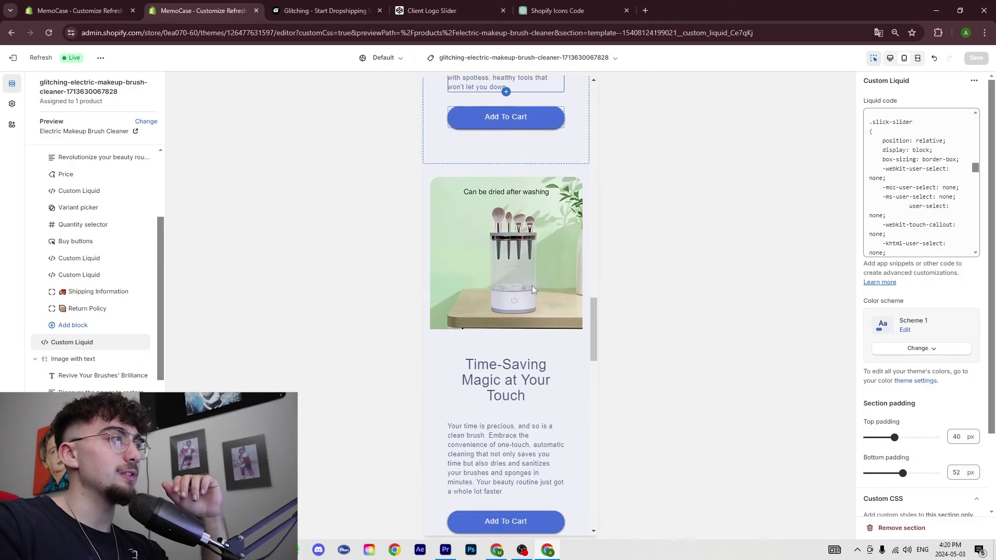
pyautogui.scroll(6, 533, 289)
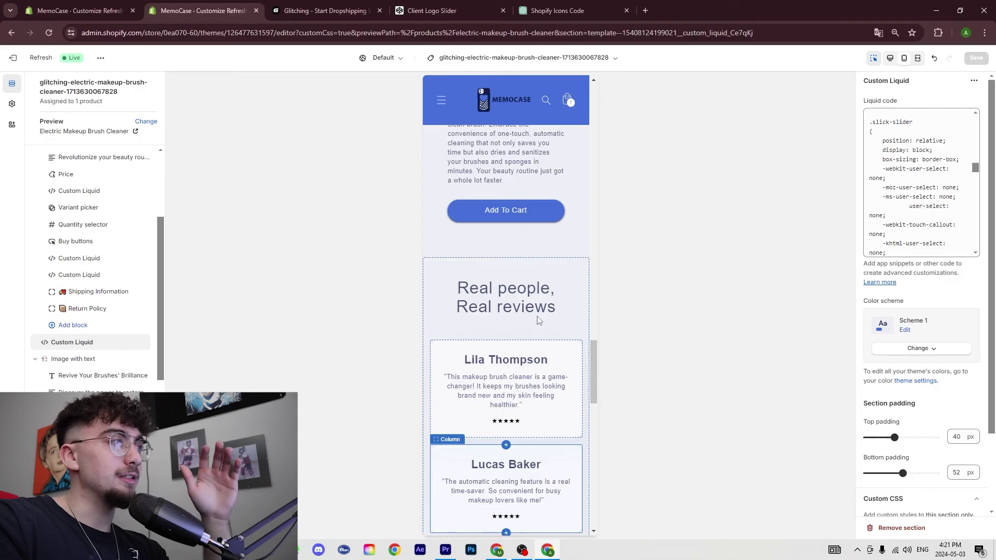
pyautogui.scroll(-15, 538, 320)
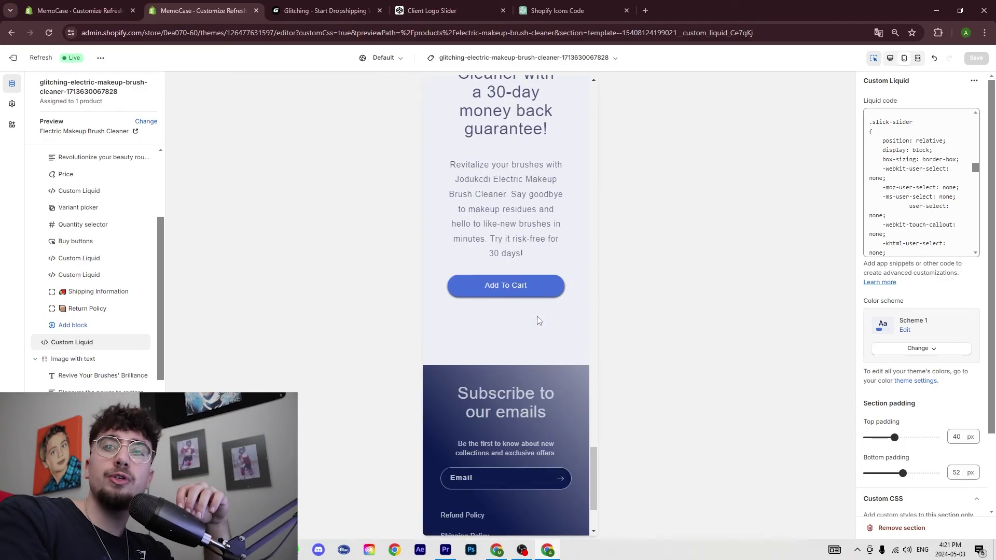
# Glance at the Client Logo Slider CodePen example, then exit to the Themes page.
pyautogui.hotkey('ctrl', 'Tab')
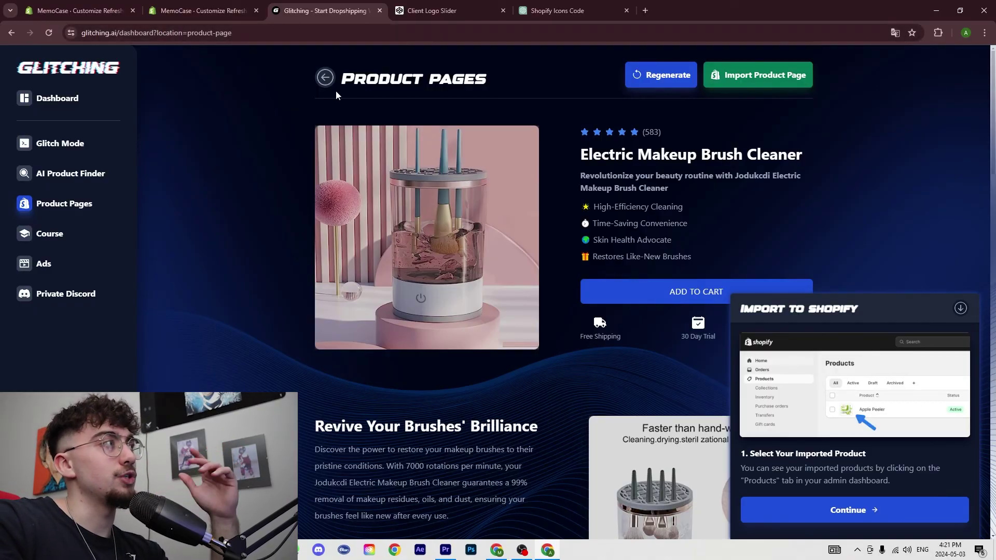
pyautogui.click(454, 10)
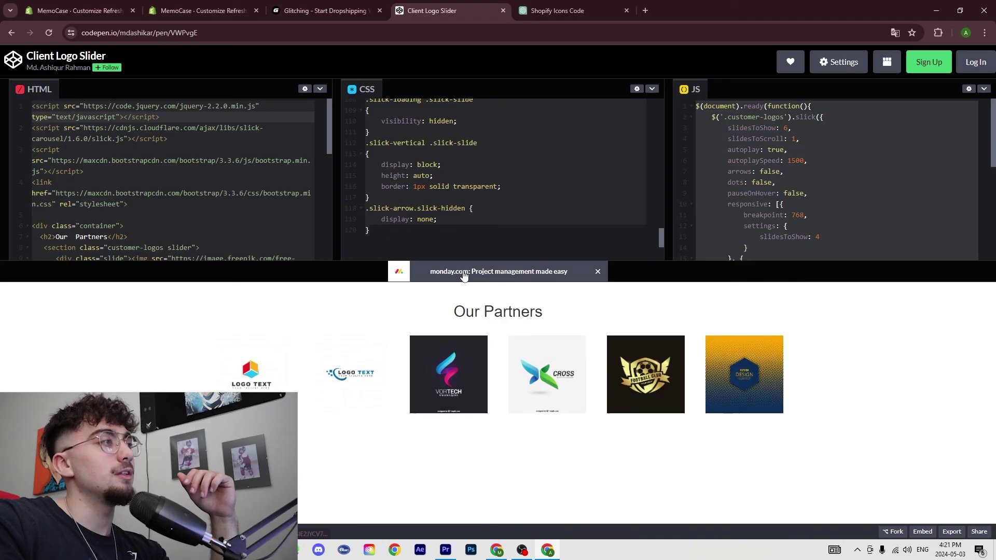
pyautogui.scroll(4, 592, 196)
pyautogui.click(78, 11)
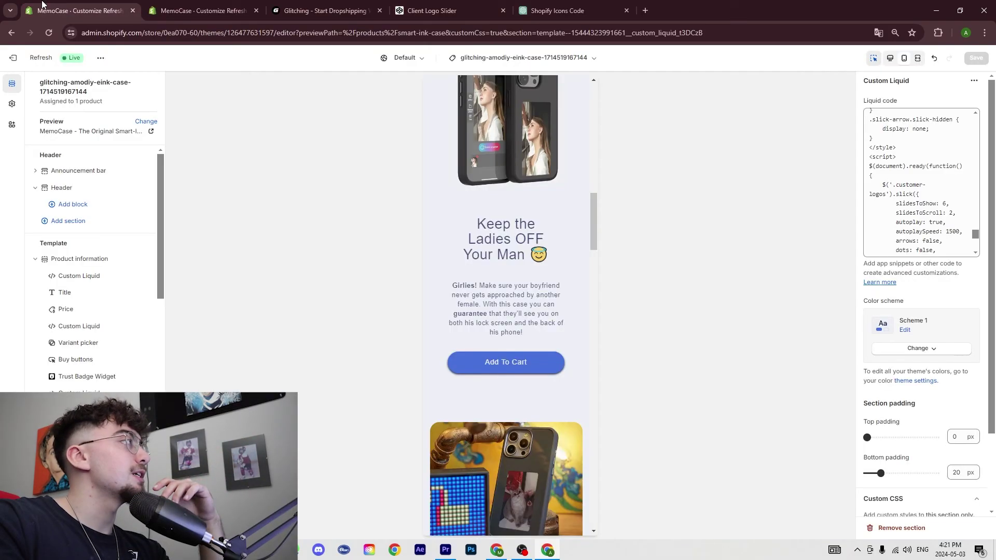
pyautogui.click(219, 10)
pyautogui.scroll(20, 453, 294)
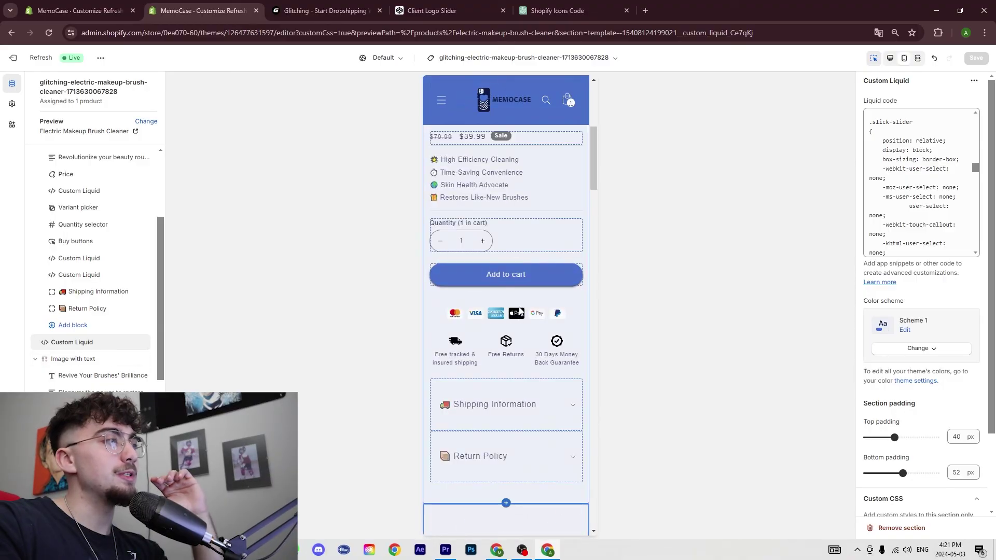
pyautogui.click(65, 13)
pyautogui.click(16, 58)
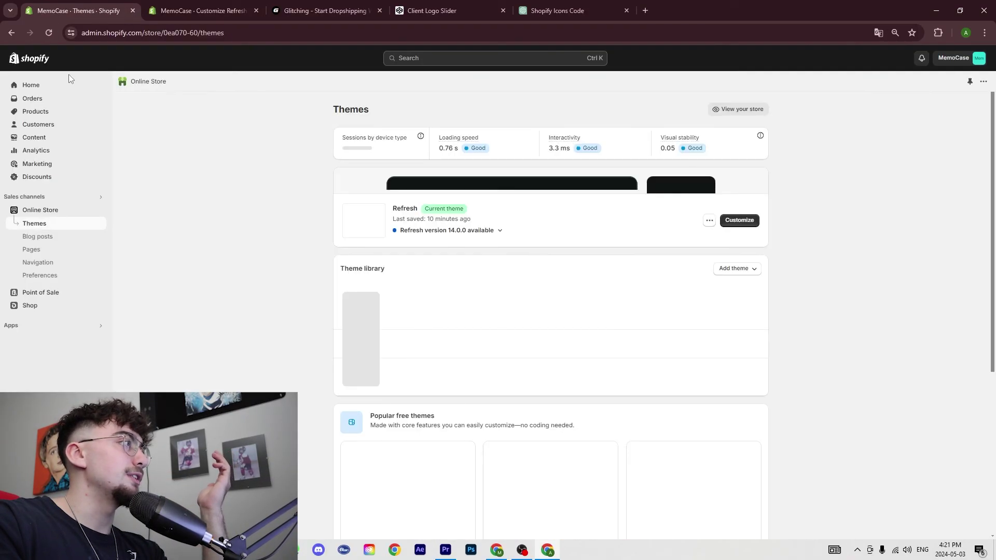
# Open the installed apps list from the Apps item in the admin sidebar.
pyautogui.click(37, 327)
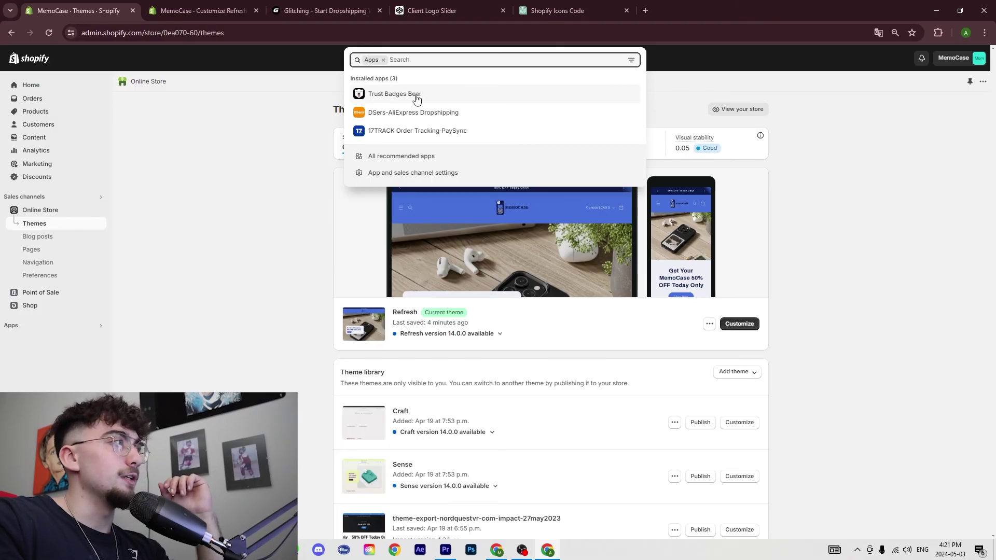